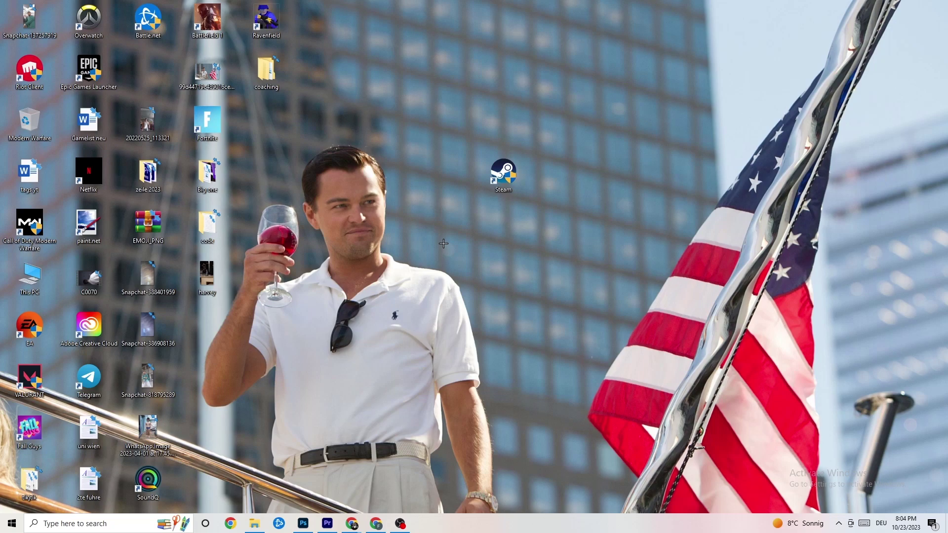
Review the Steam desktop shortcut's compatibility settings, including the available compatibility modes, and accept them.
left_click_drag(501, 175, 442, 214)
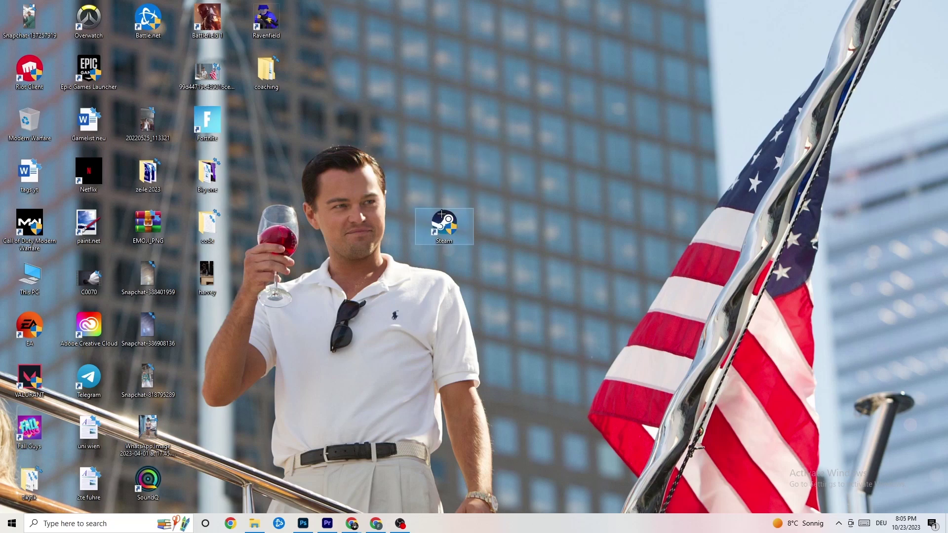
right_click(448, 228)
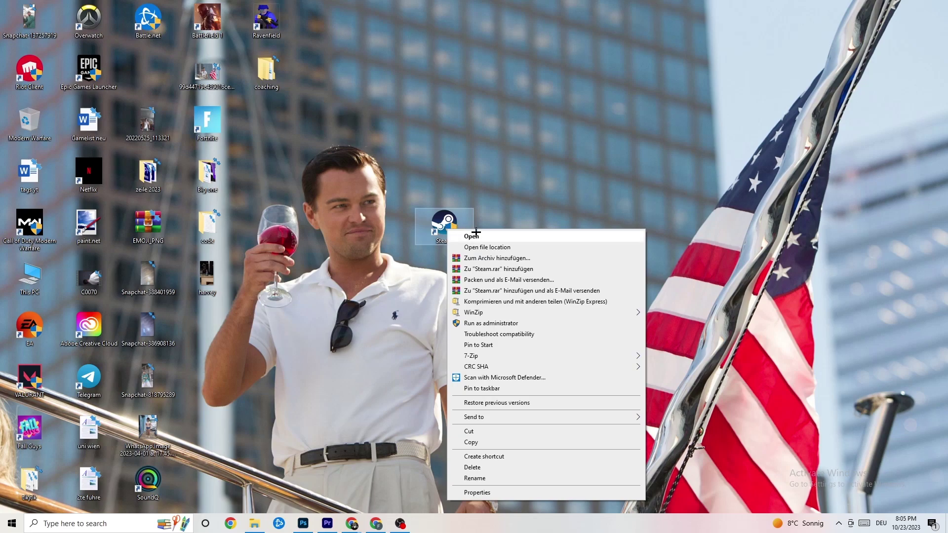
left_click(506, 492)
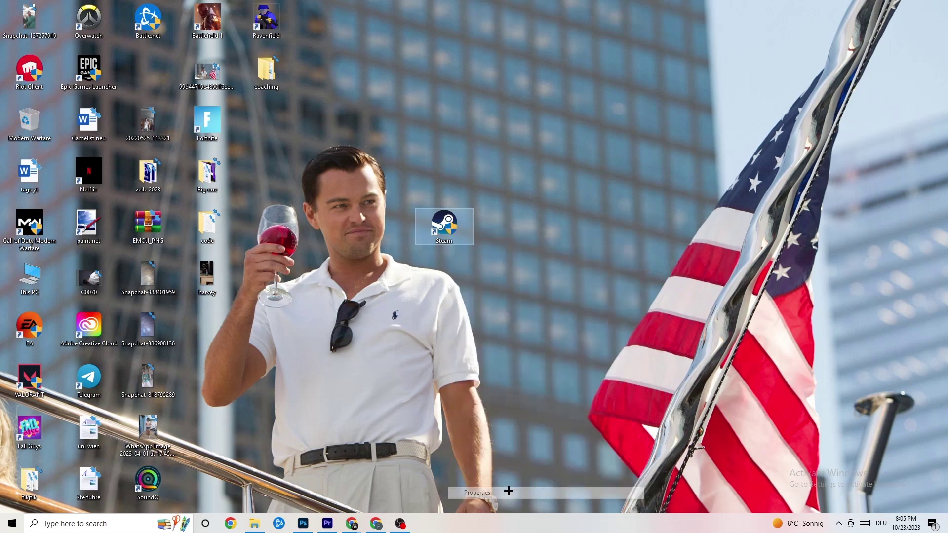
left_click_drag(520, 235, 444, 131)
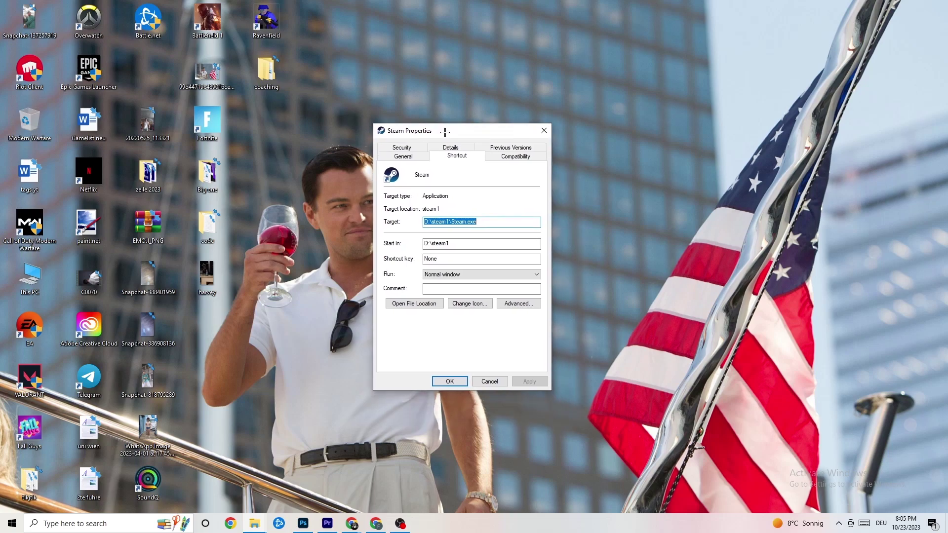
left_click(511, 157)
left_click_drag(476, 133, 450, 69)
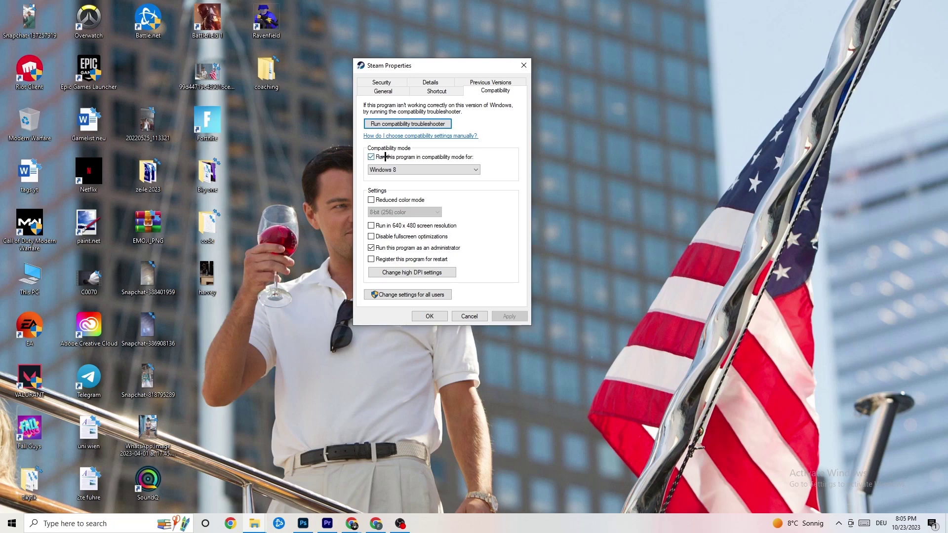
left_click(470, 168)
left_click(491, 161)
left_click(433, 315)
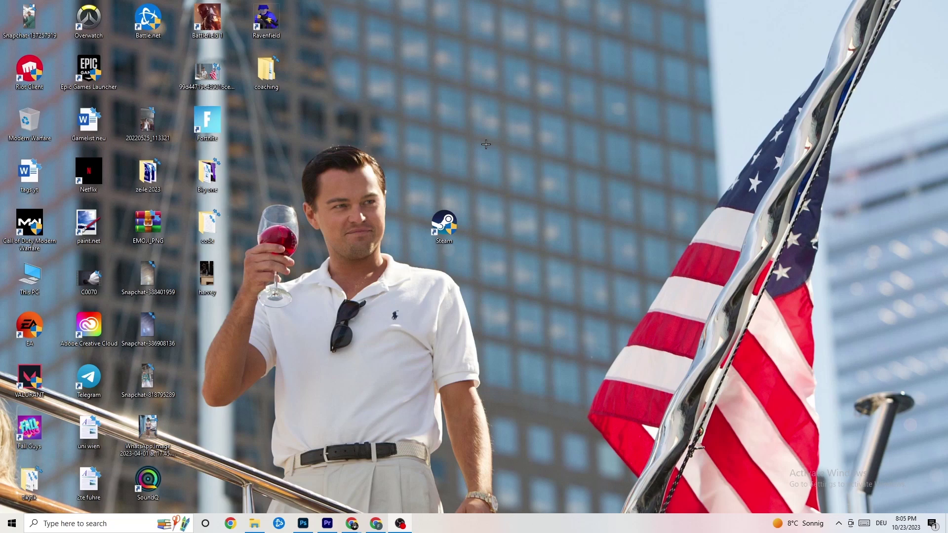
Recheck the Steam shortcut's compatibility settings without changing them, and place the shortcut below Battle.net on the desktop.
left_click_drag(457, 226, 446, 126)
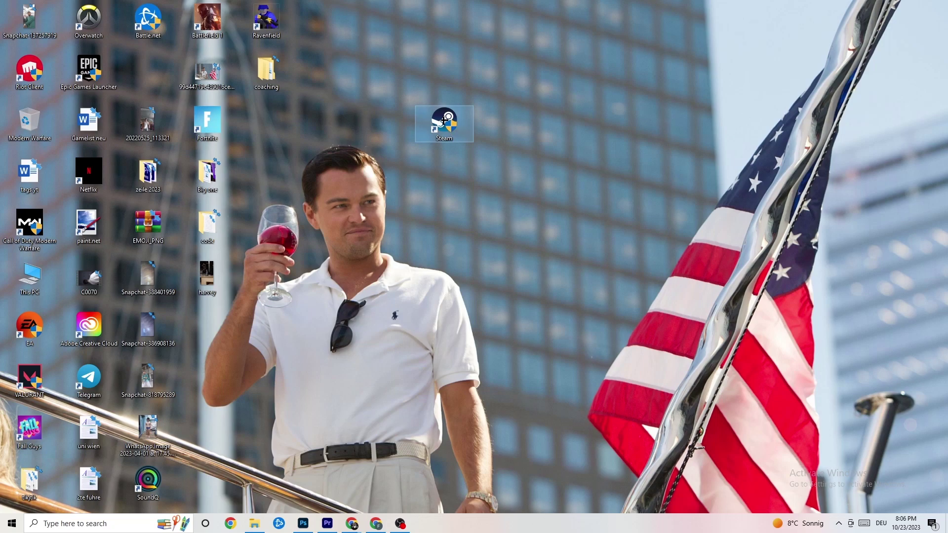
left_click_drag(444, 119, 442, 149)
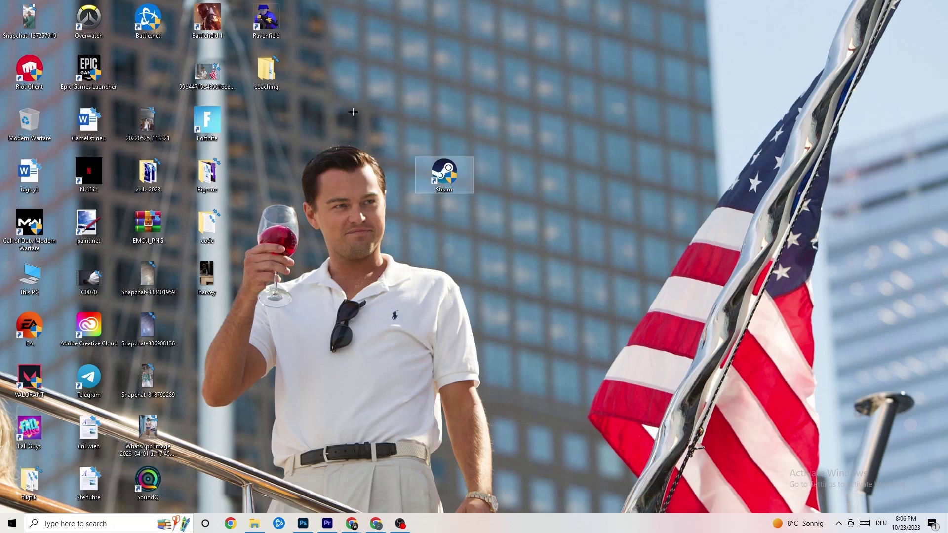
right_click(441, 187)
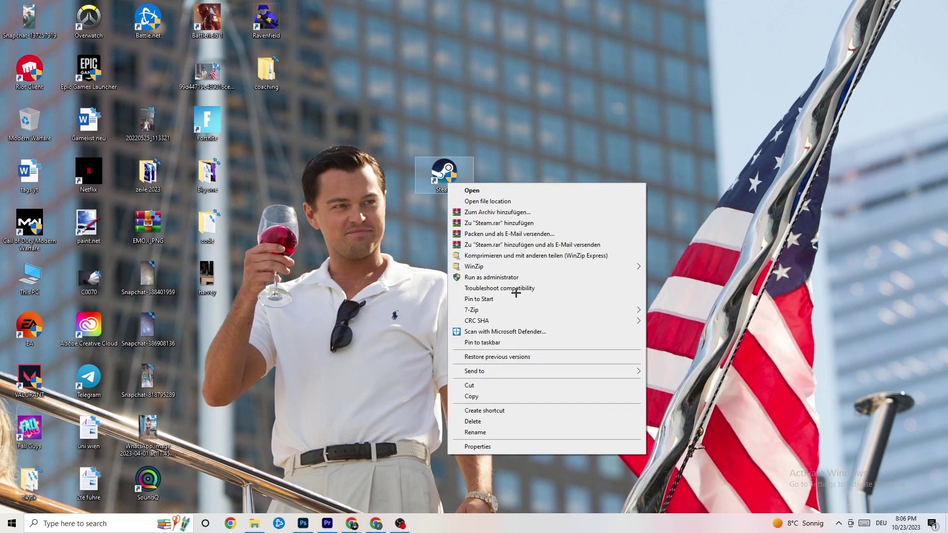
left_click(491, 446)
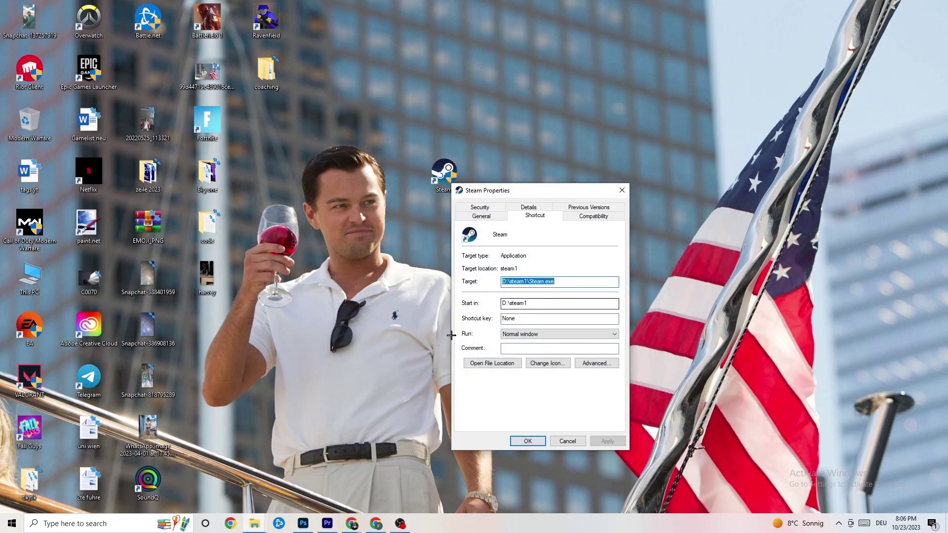
left_click(593, 215)
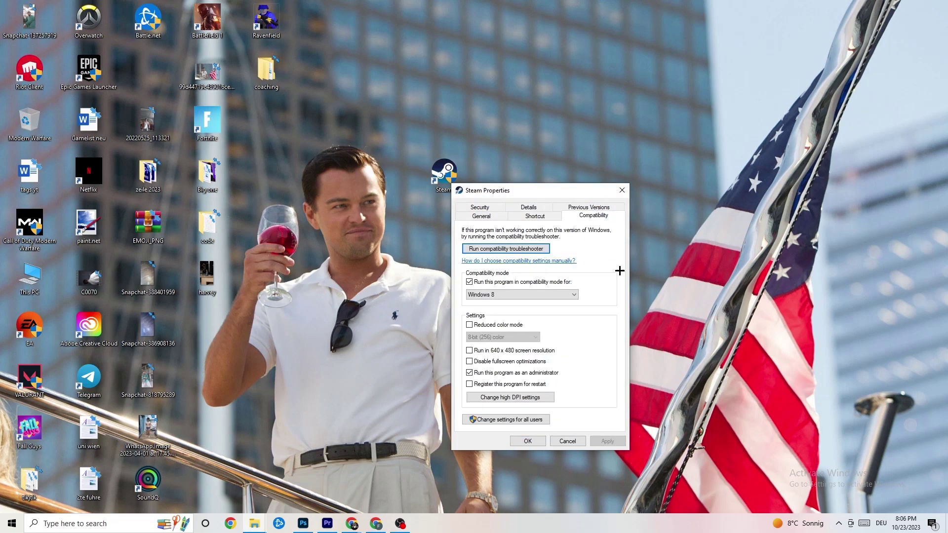
left_click(622, 190)
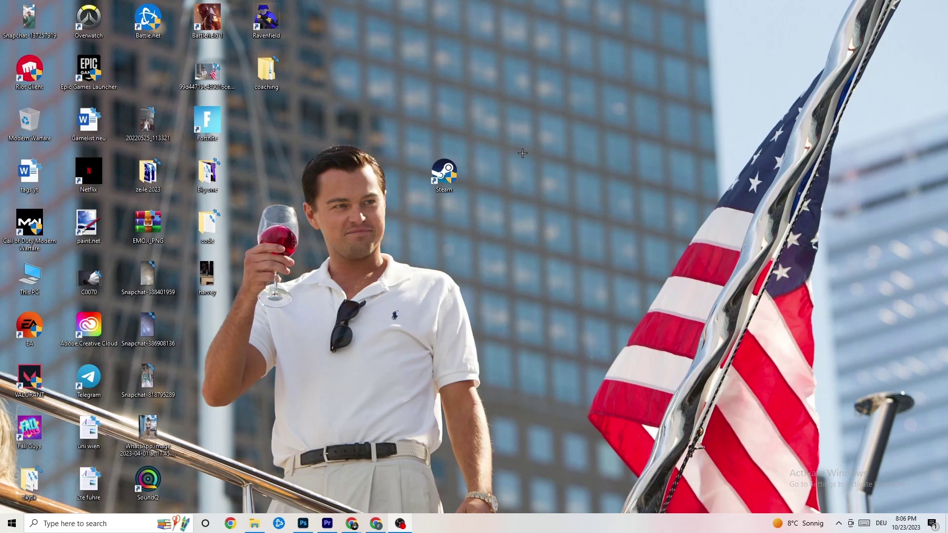
left_click_drag(444, 173, 148, 73)
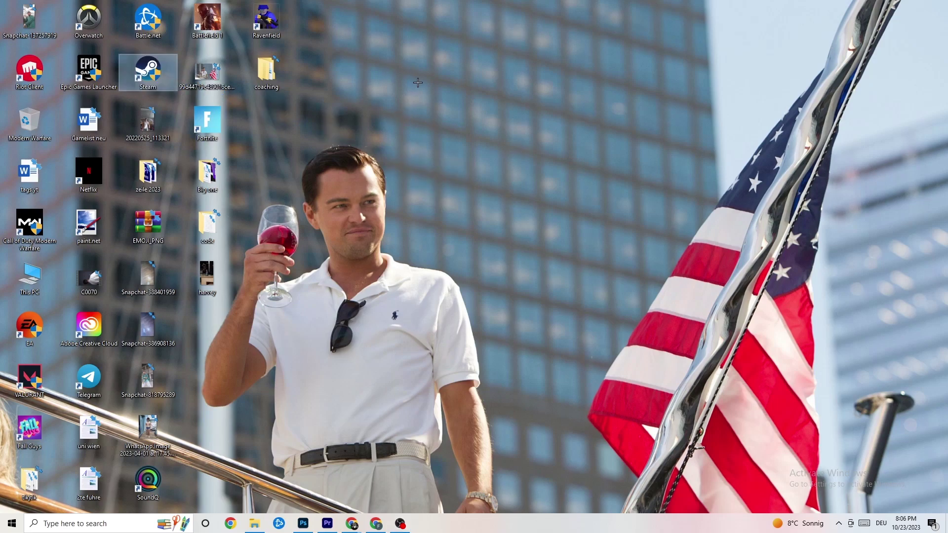
left_click(460, 96)
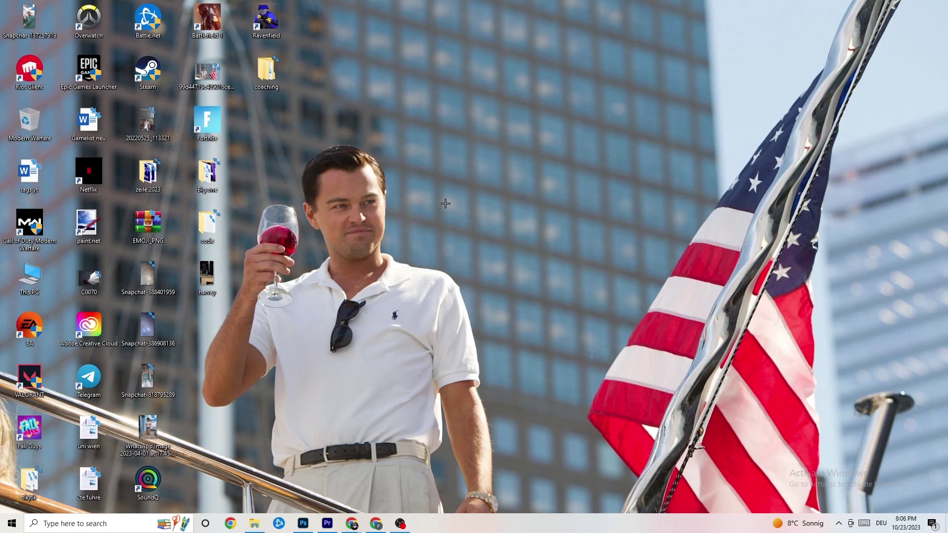
Open Task Manager and maximize its window.
right_click(449, 528)
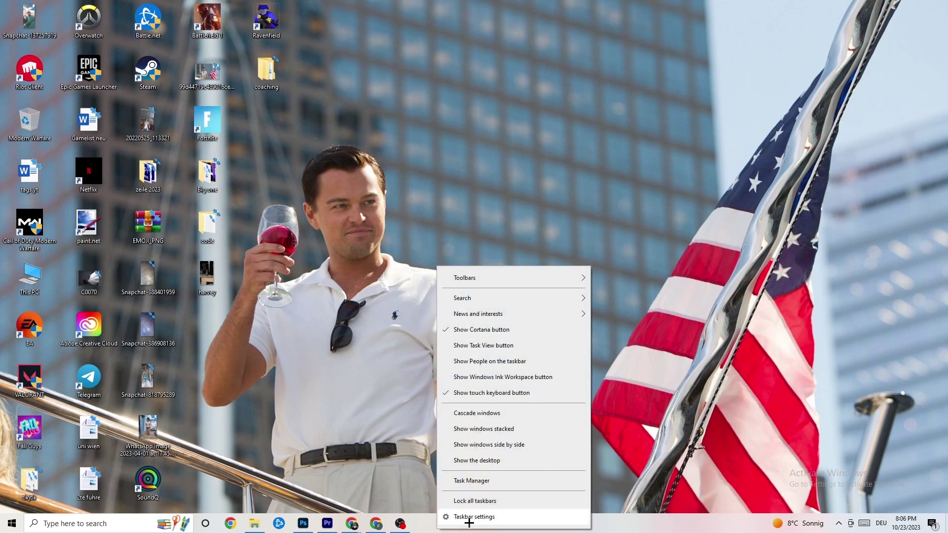
left_click(483, 482)
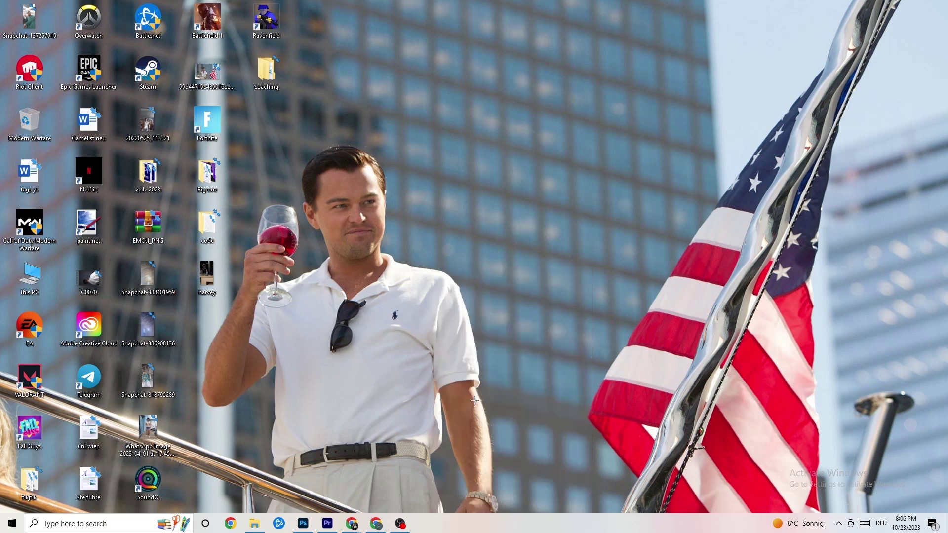
left_click(390, 99)
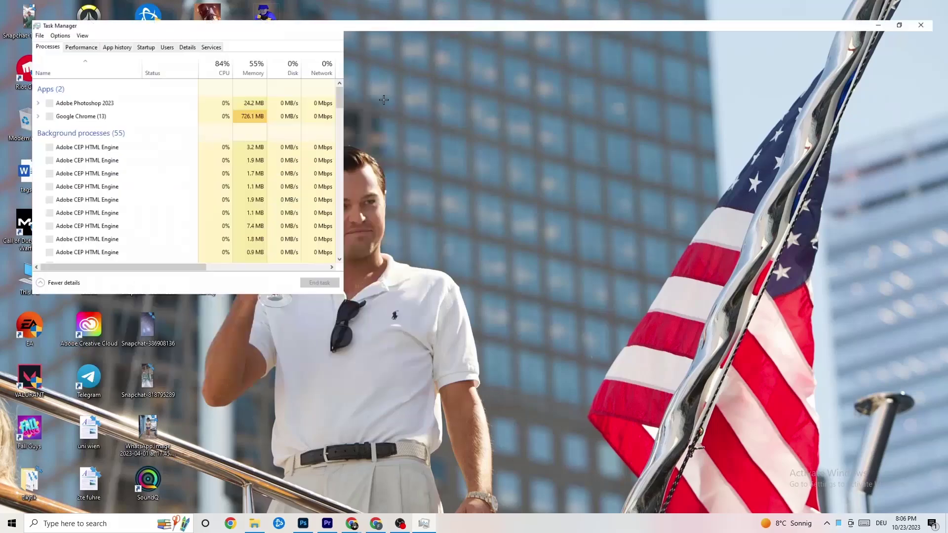
mouse_move(399, 32)
left_mouse_down()
mouse_move(429, 25)
mouse_move(407, 41)
left_mouse_up()
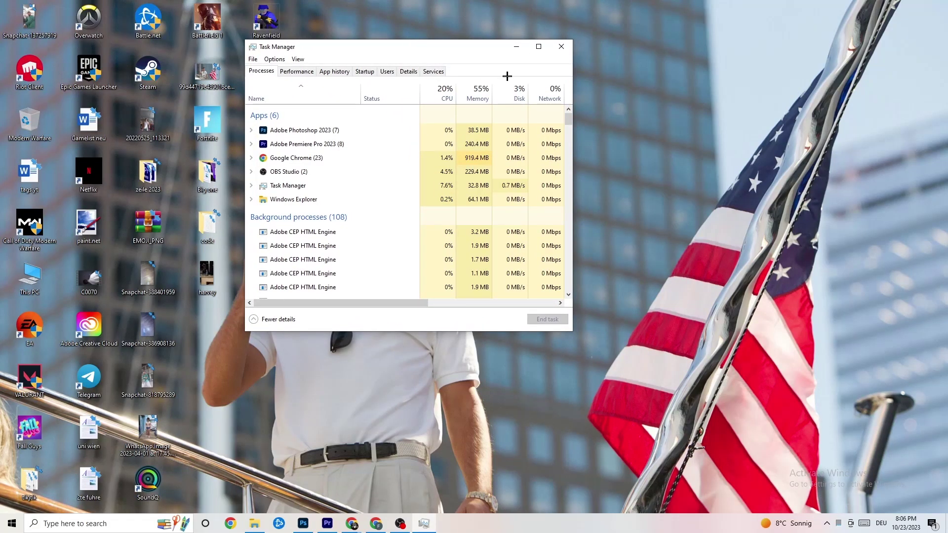
left_click(539, 48)
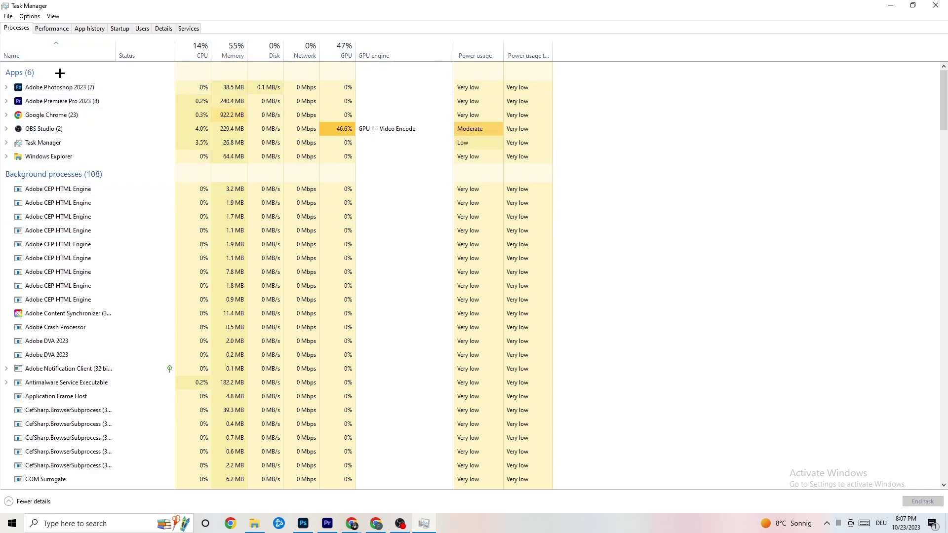
Look through the running processes and end the Adobe Photoshop 2023 task.
scroll(124, 273, "down", 7)
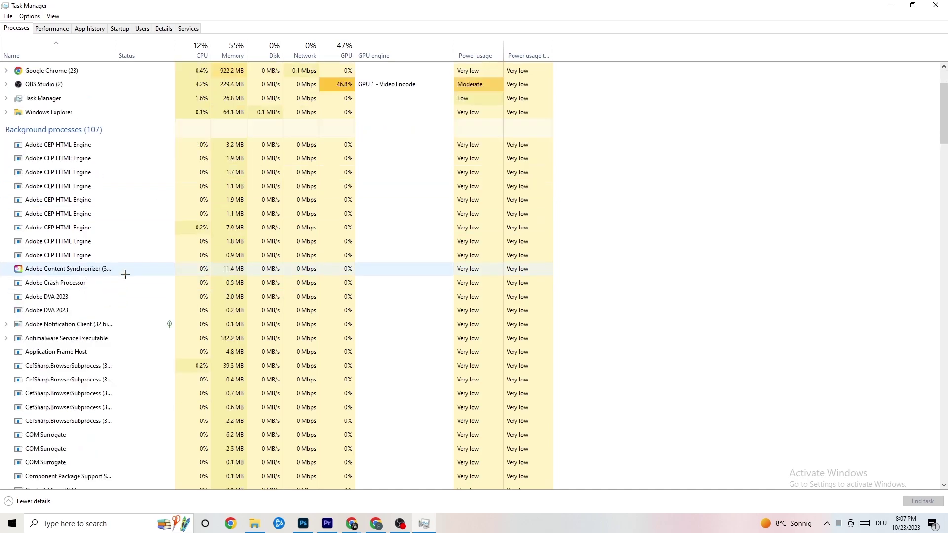
scroll(125, 258, "down", 10)
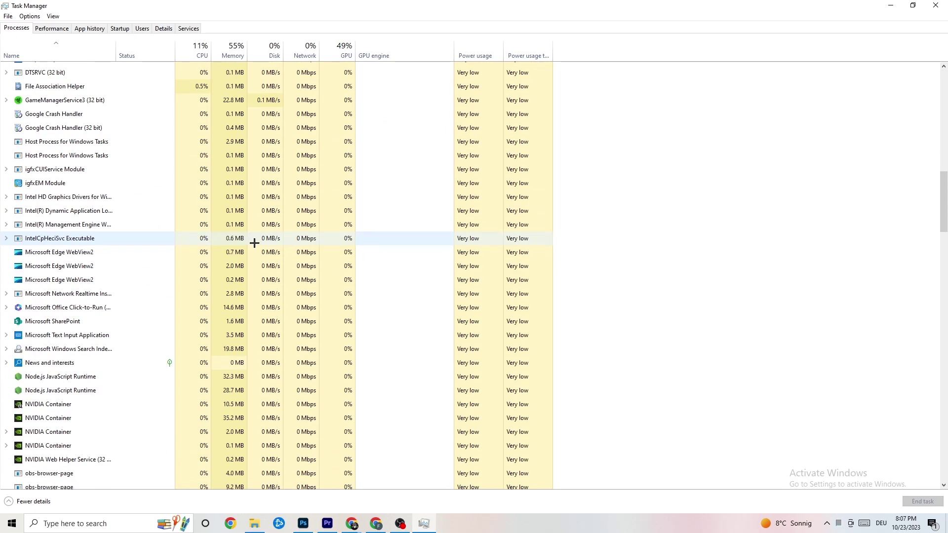
scroll(256, 242, "up", 2)
scroll(261, 243, "up", 15)
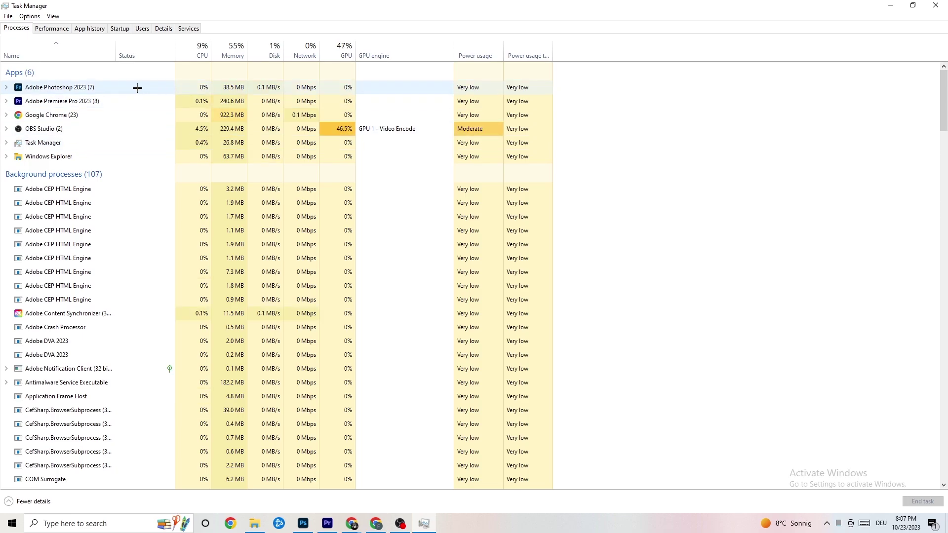
right_click(239, 87)
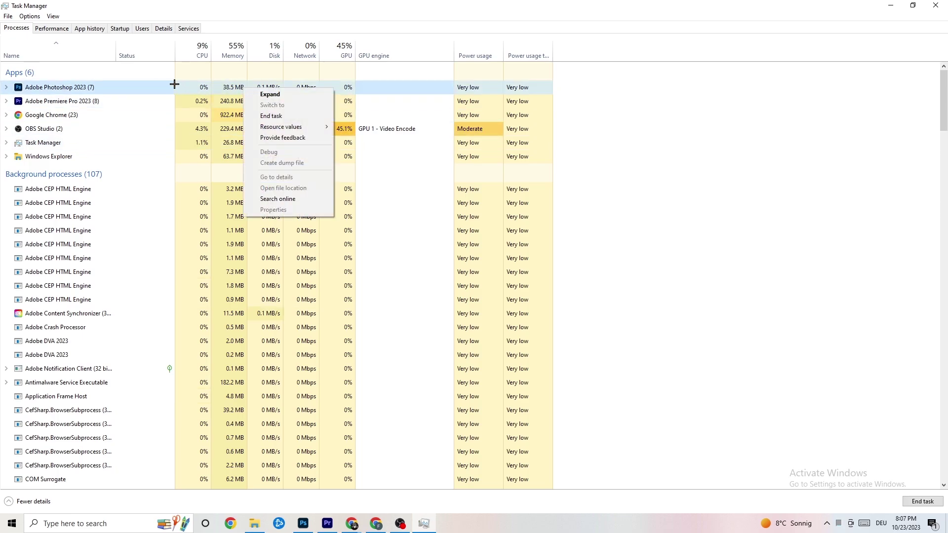
right_click(131, 91)
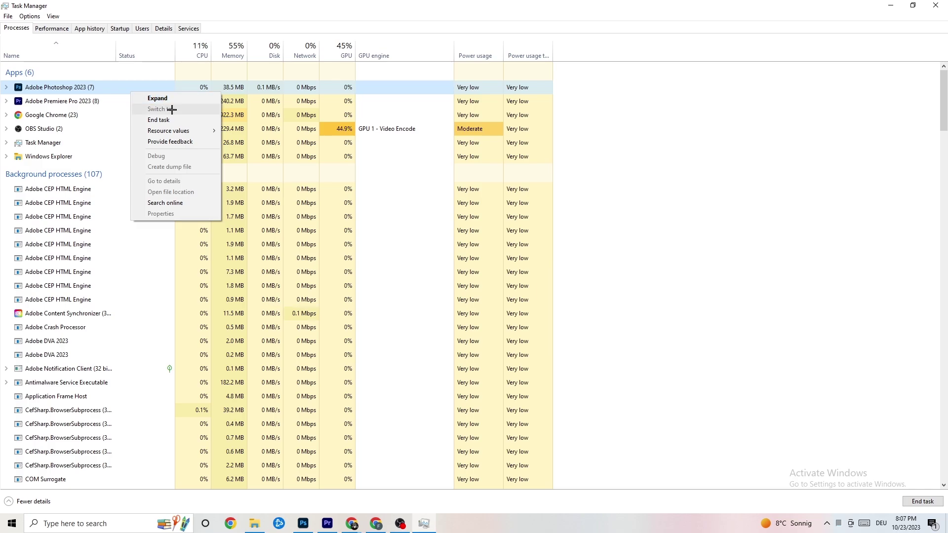
left_click(187, 119)
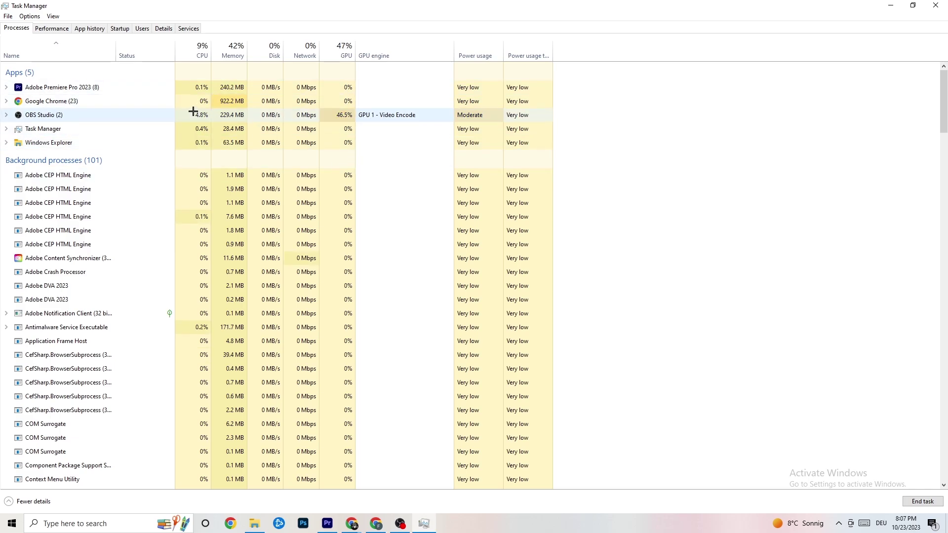
left_click_drag(483, 5, 334, 1)
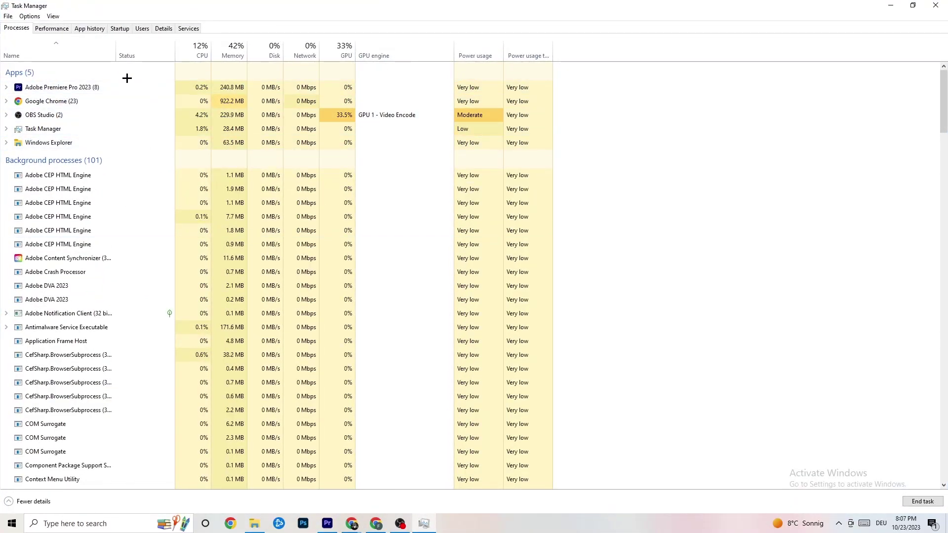
right_click(94, 85)
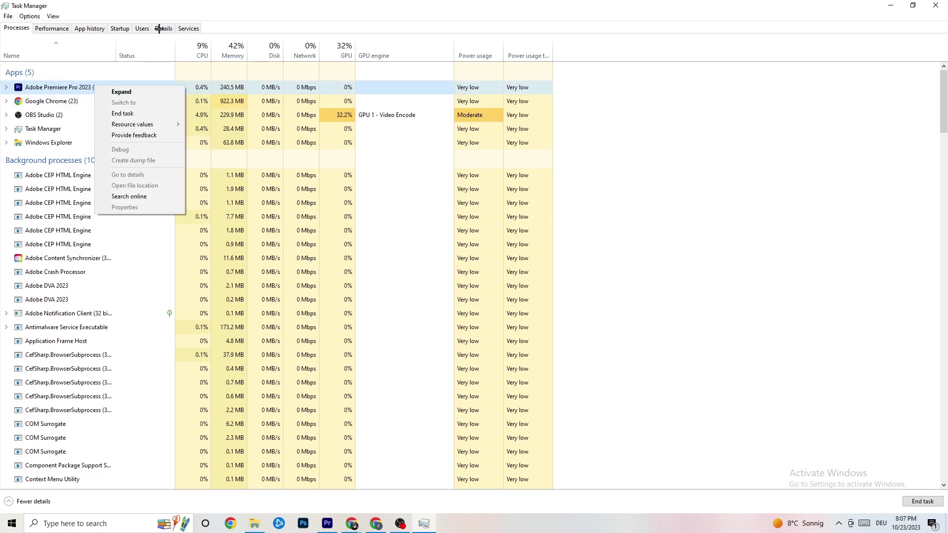
left_click(59, 28)
left_click(92, 29)
left_click(119, 28)
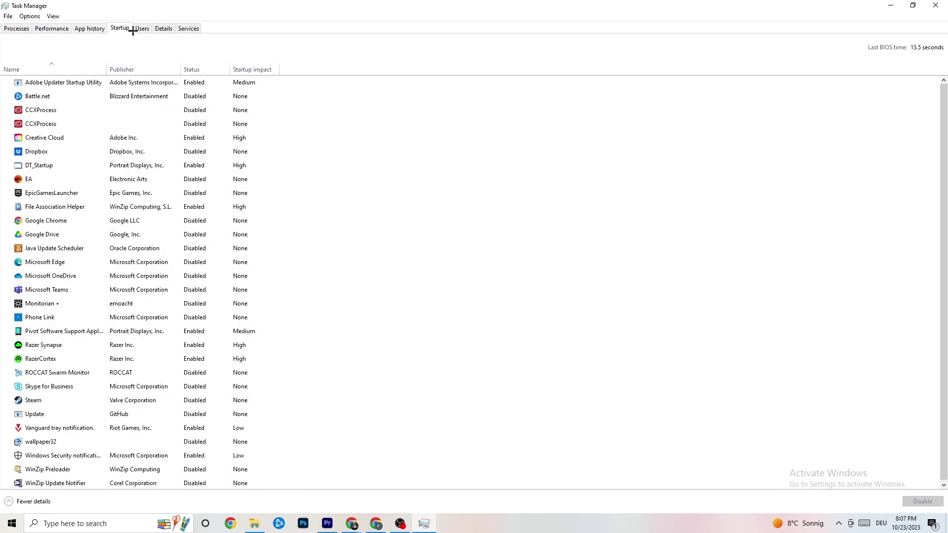
left_click(142, 30)
left_click(164, 31)
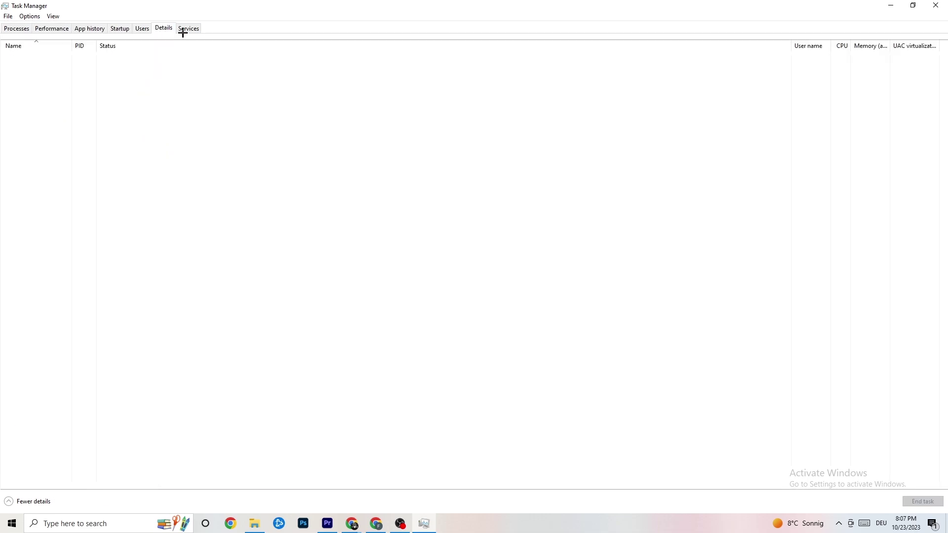
left_click(14, 29)
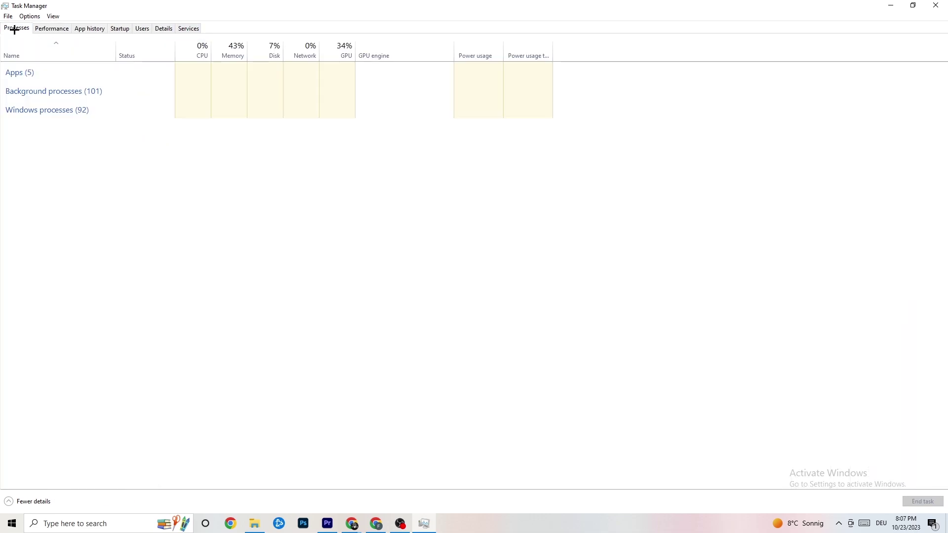
Display the priority levels available for the Adobe Premiere Pro process in the detailed process list.
left_click(163, 29)
left_click(79, 76)
right_click(80, 78)
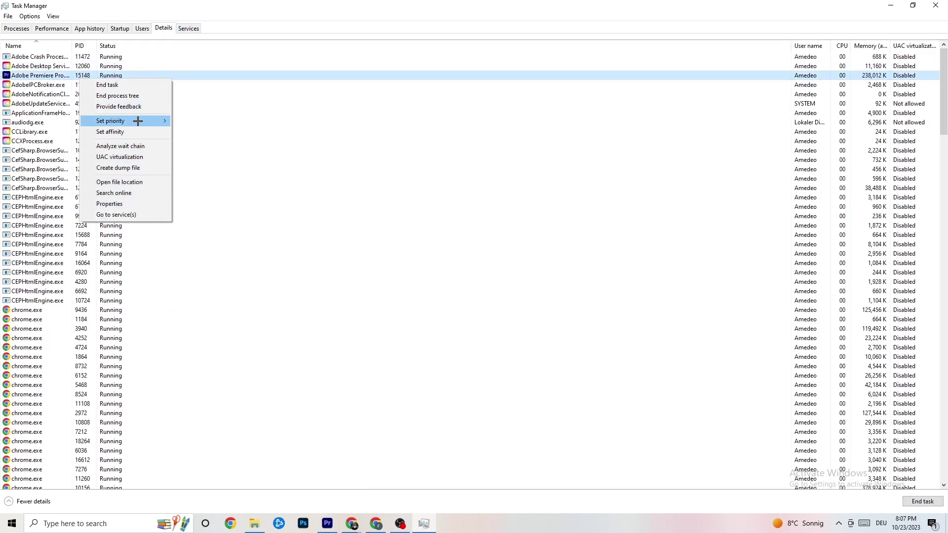
left_click(16, 28)
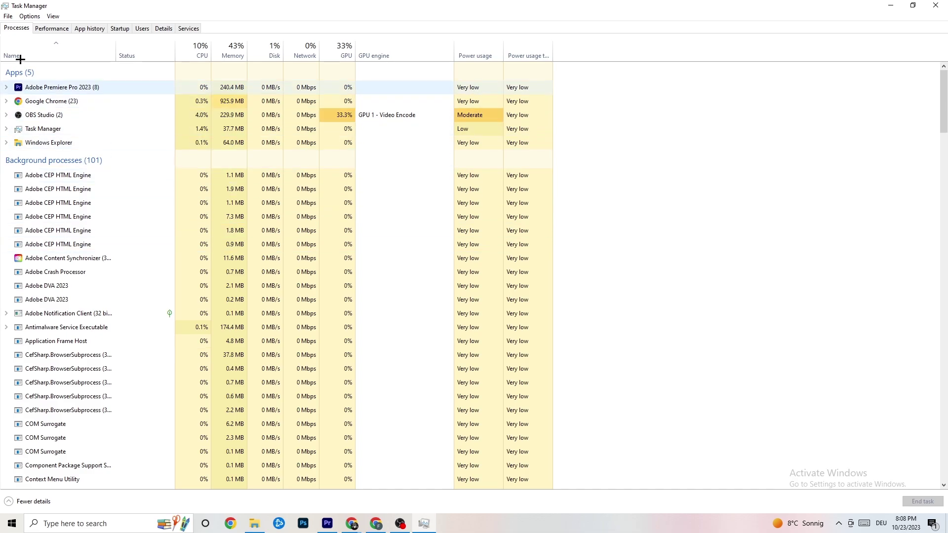
left_click(167, 25)
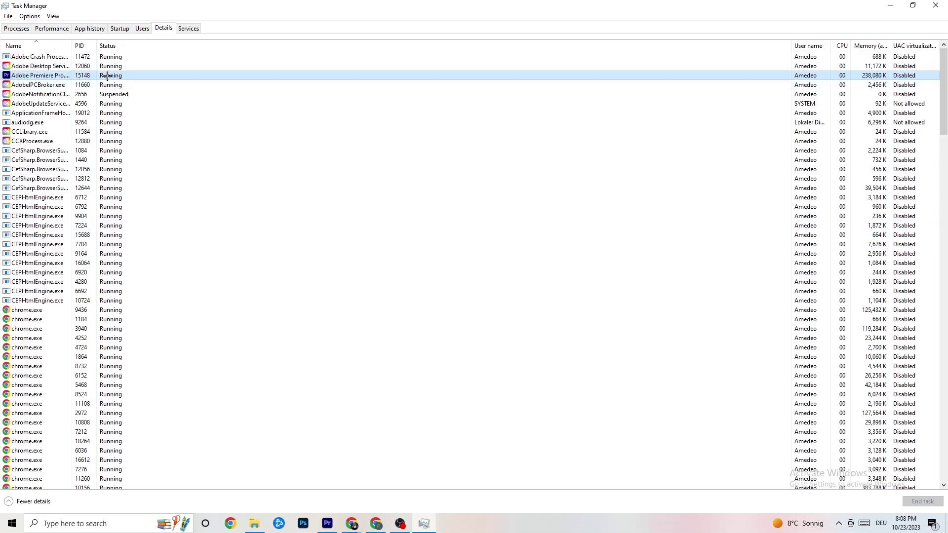
right_click(107, 76)
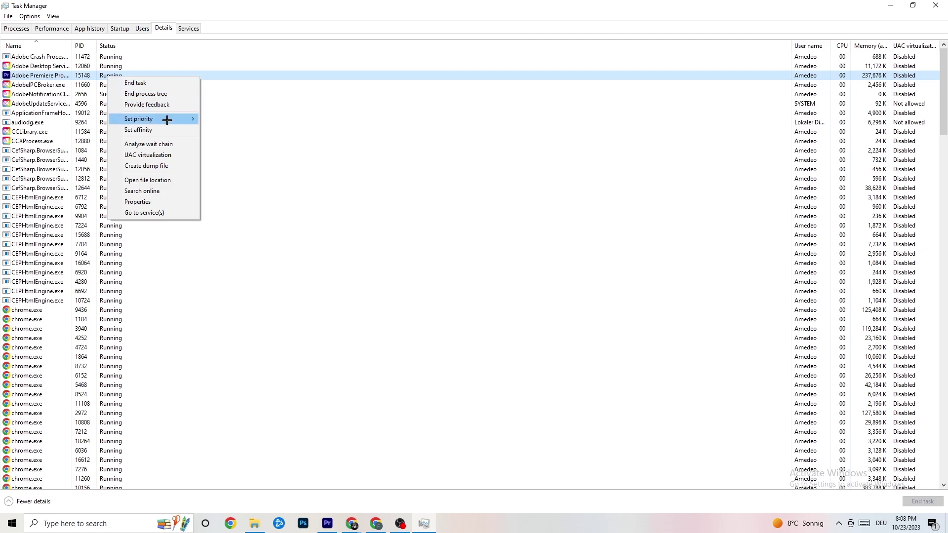
mouse_move(167, 120)
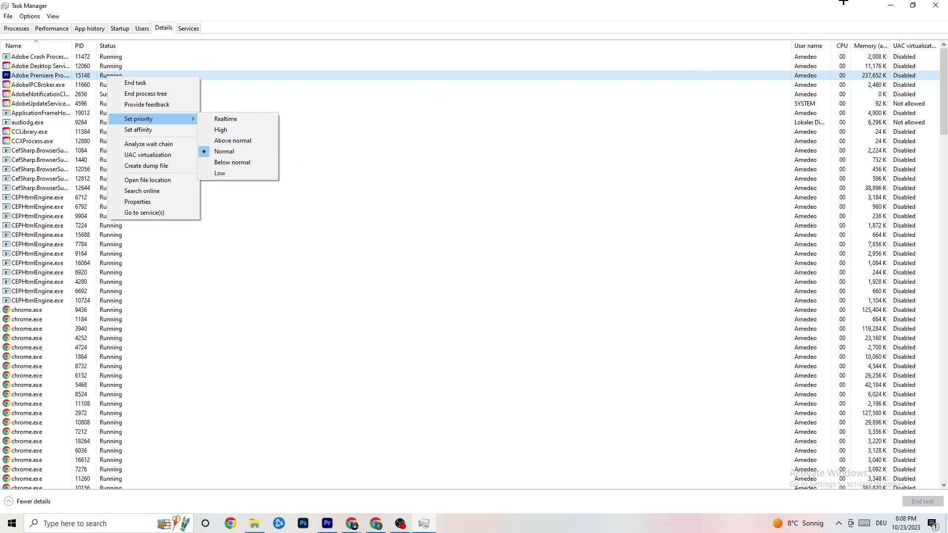
Review the startup programs and the actions available for Adobe Updater Startup Utility without changing them, and close Task Manager.
left_click(227, 57)
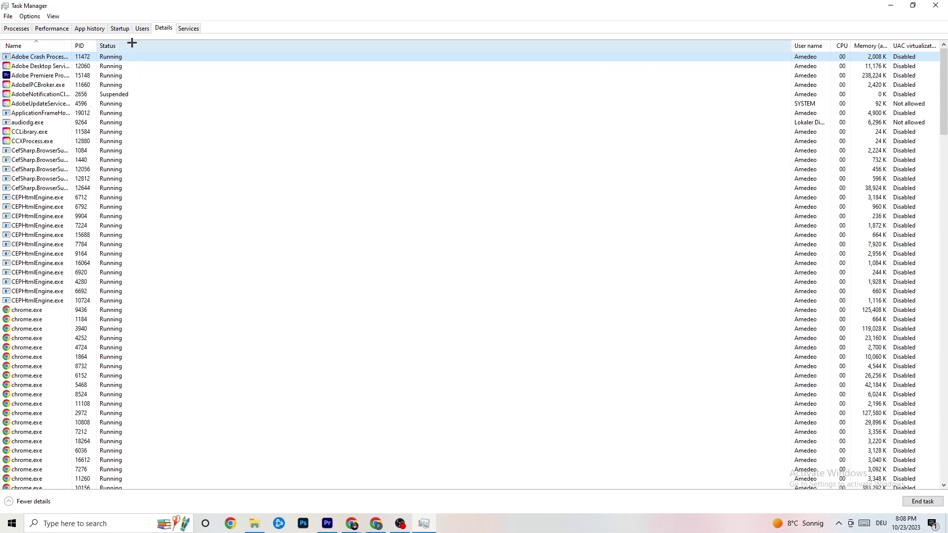
left_click(122, 29)
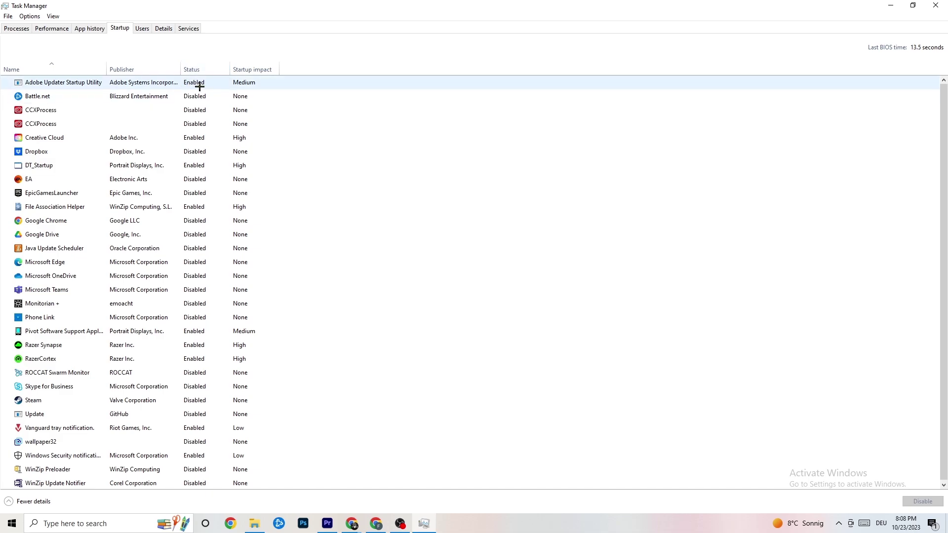
right_click(203, 87)
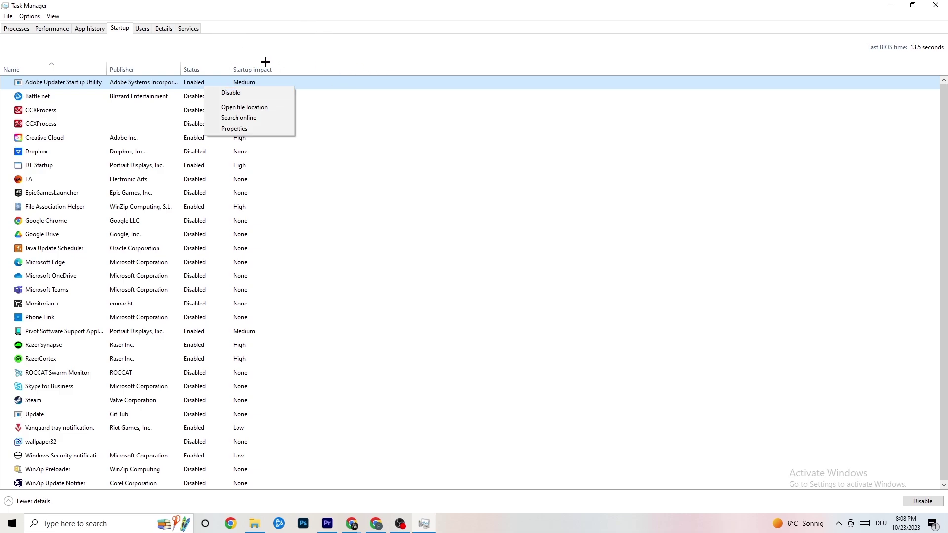
left_click(588, 27)
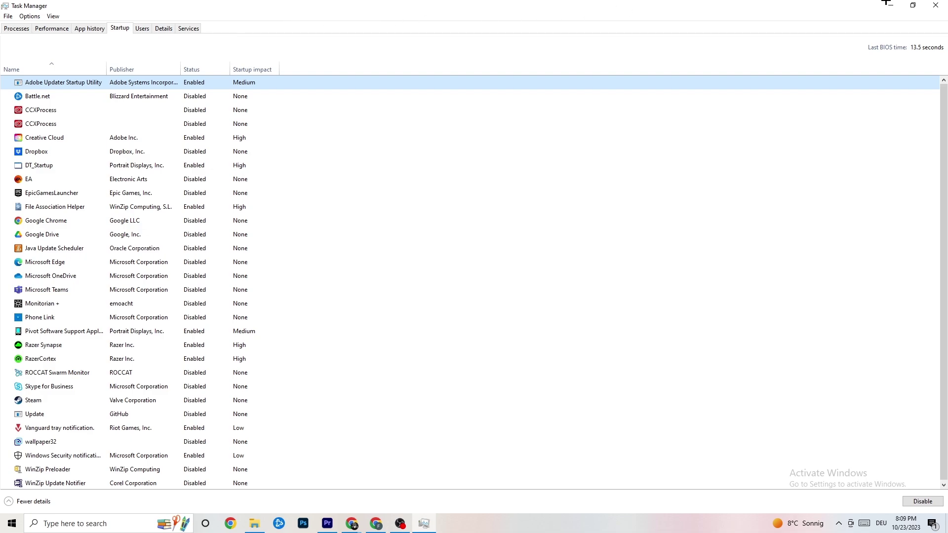
left_click(936, 5)
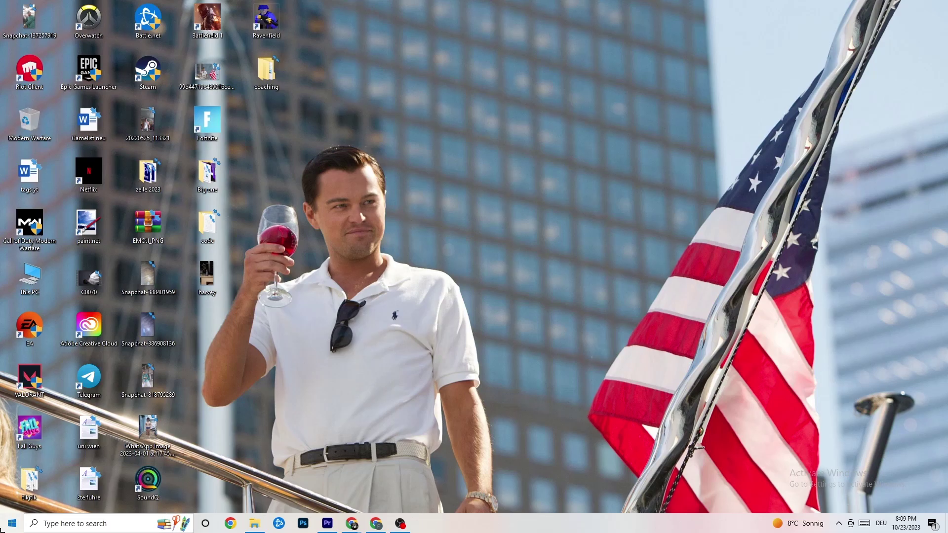
Open the Windows display settings and check the scaling and display resolution options without changing them.
left_click(10, 525)
left_click(13, 478)
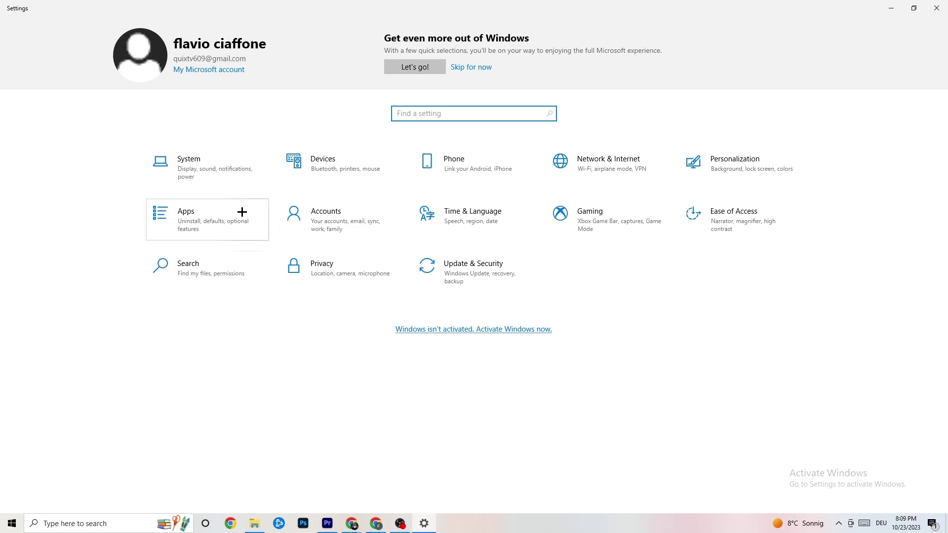
left_click(227, 177)
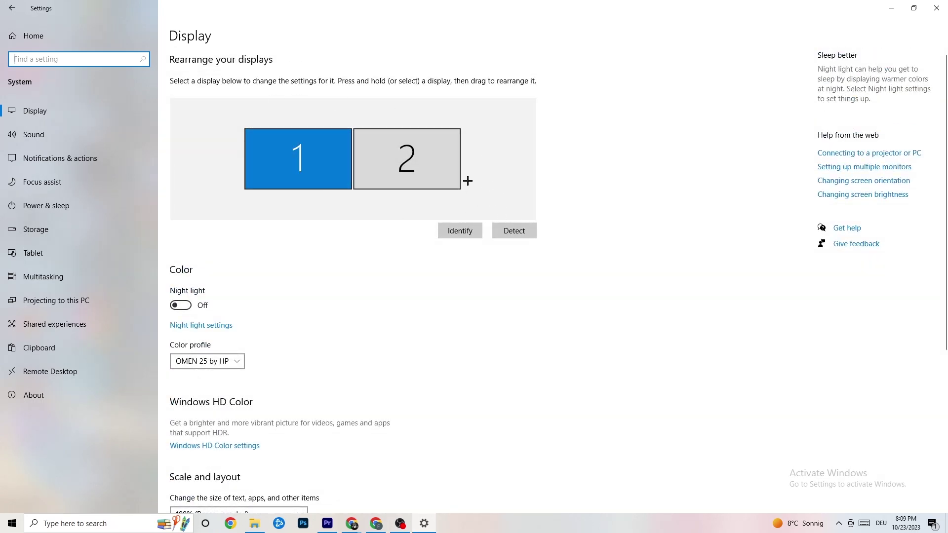
scroll(465, 180, "down", 5)
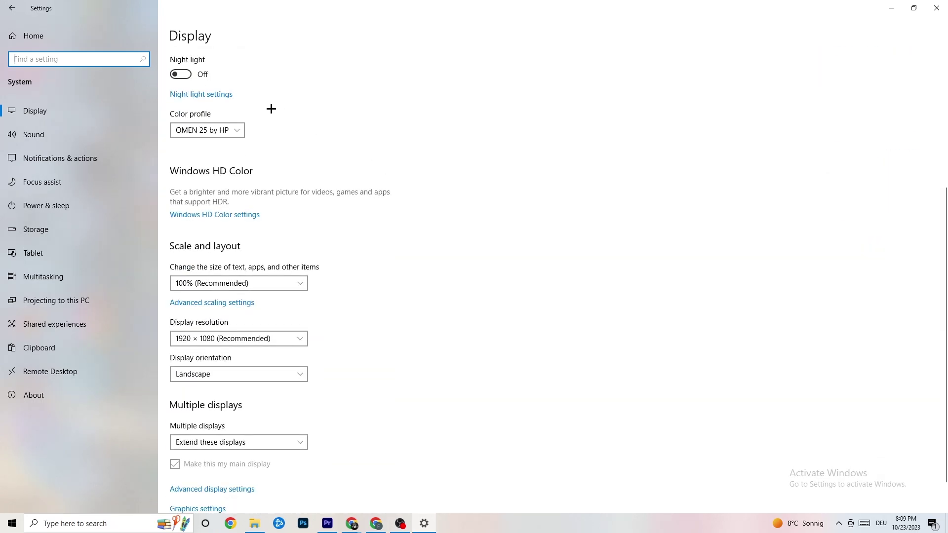
left_click(299, 288)
left_click(259, 286)
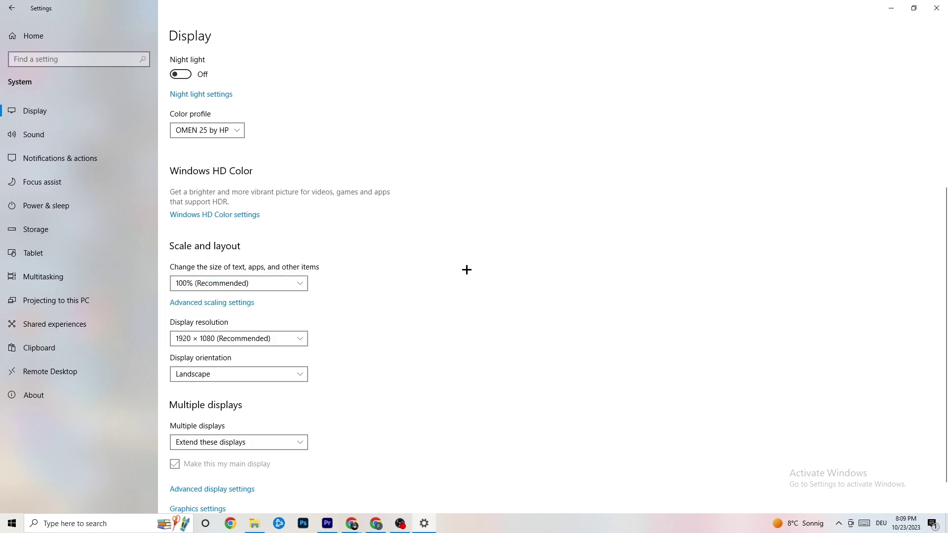
left_click(287, 339)
left_click(421, 297)
scroll(407, 268, "down", 1)
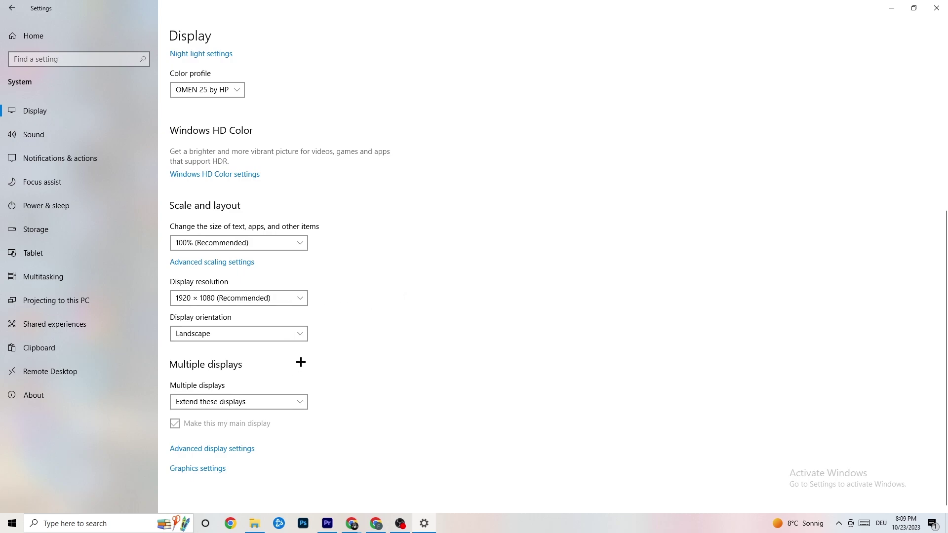
Review the available power plans through the additional power settings, and close Power Options without changing the plan.
left_click(107, 204)
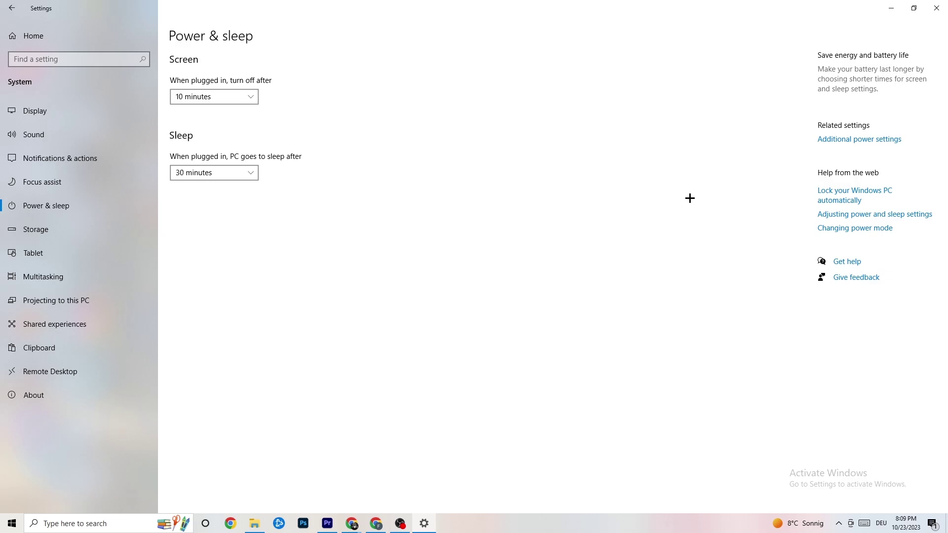
left_click(850, 142)
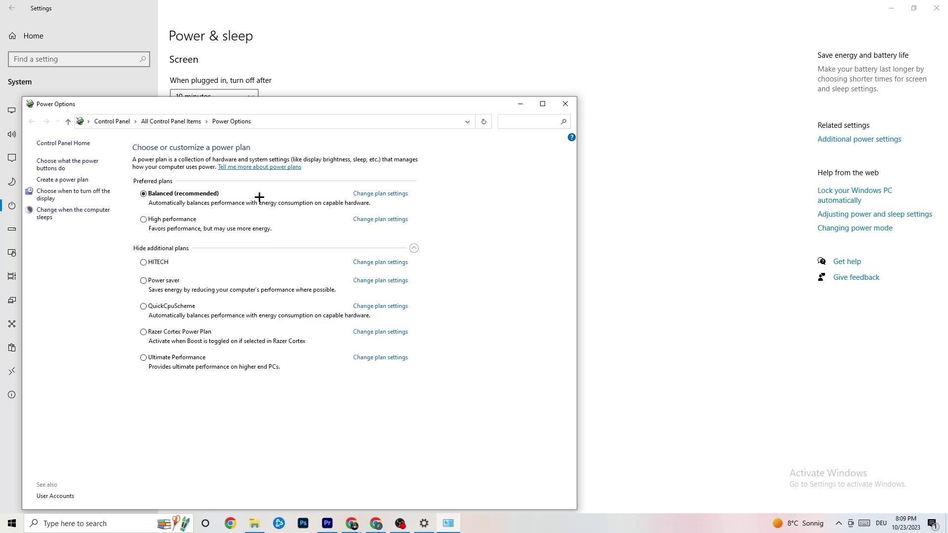
left_click(565, 105)
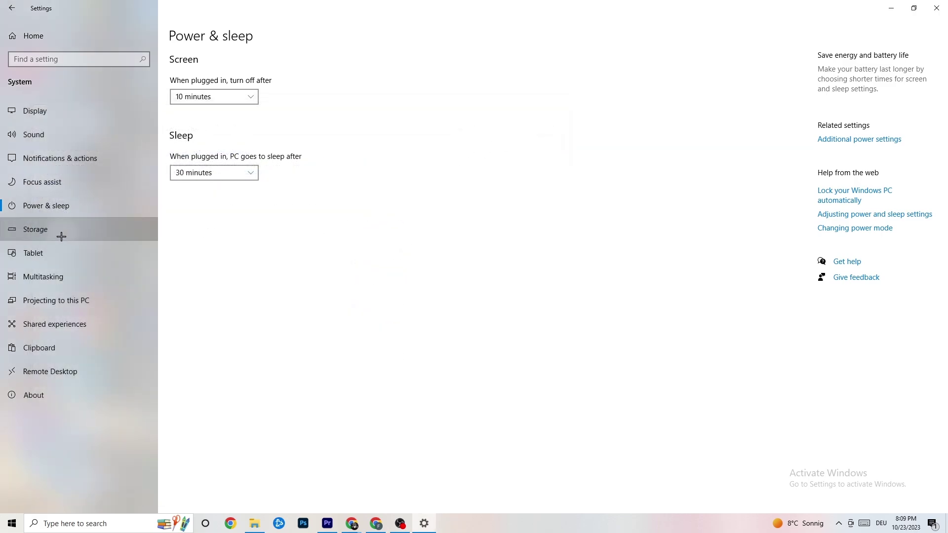
Check the Storage Sense configuration, including how often it can run, and return to the storage overview.
left_click(61, 236)
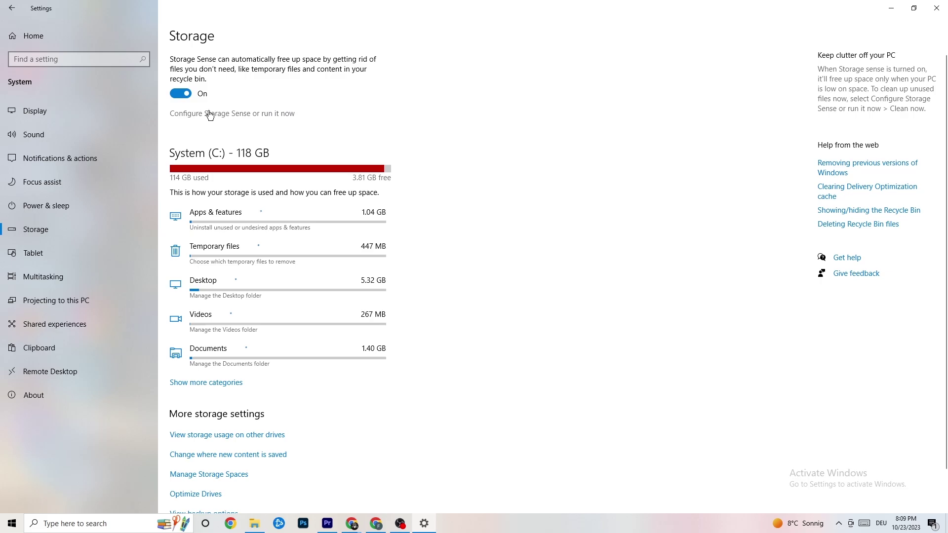
left_click(266, 114)
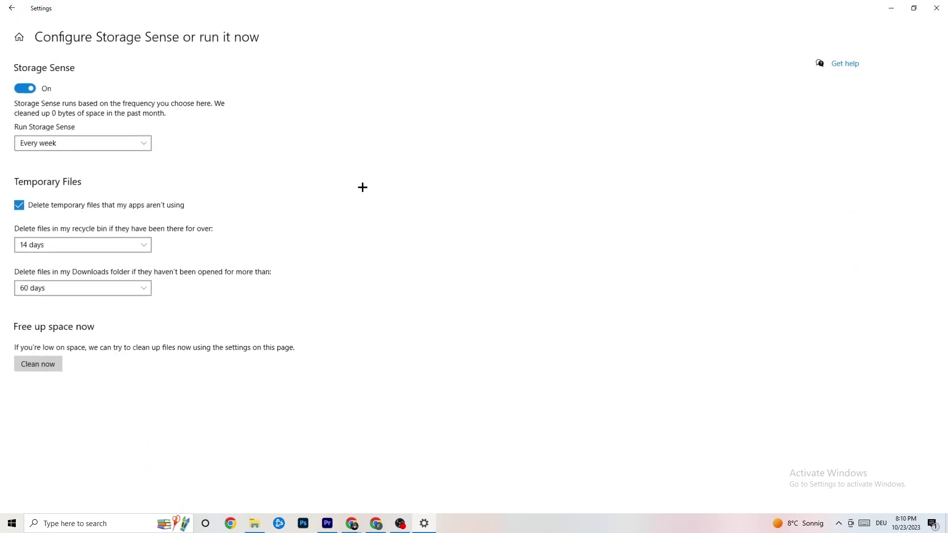
left_click(128, 144)
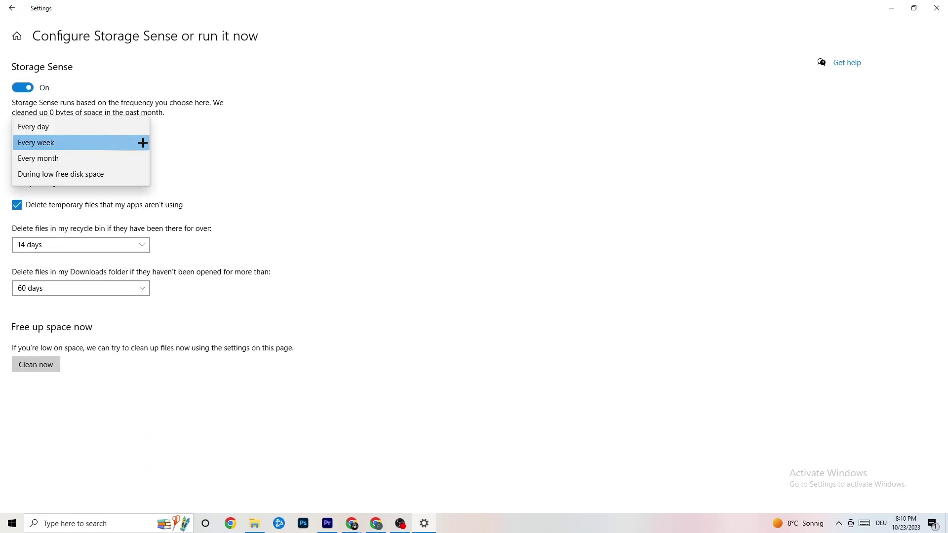
left_click(294, 140)
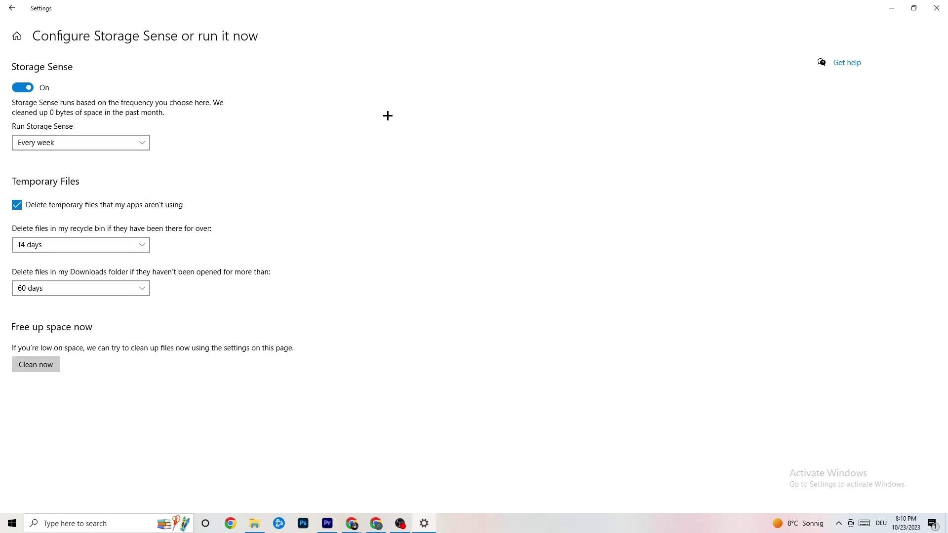
left_click(15, 11)
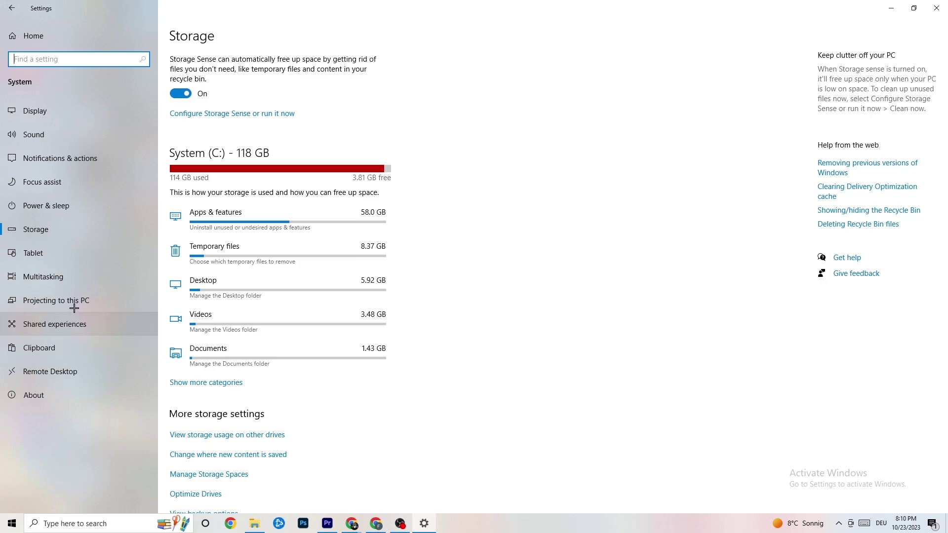
Look through the Apps & features and Default apps pages in the Windows app settings.
left_click(3, 4)
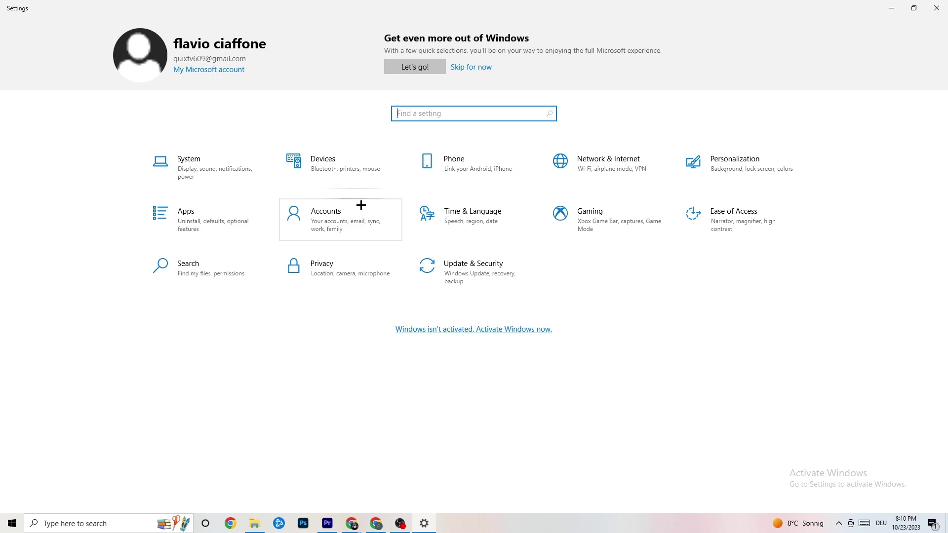
left_click(211, 217)
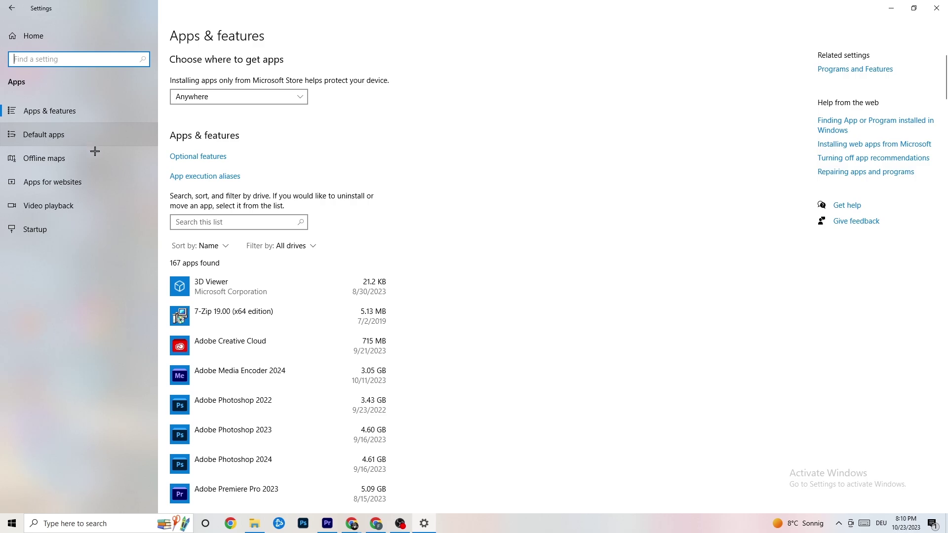
left_click(74, 135)
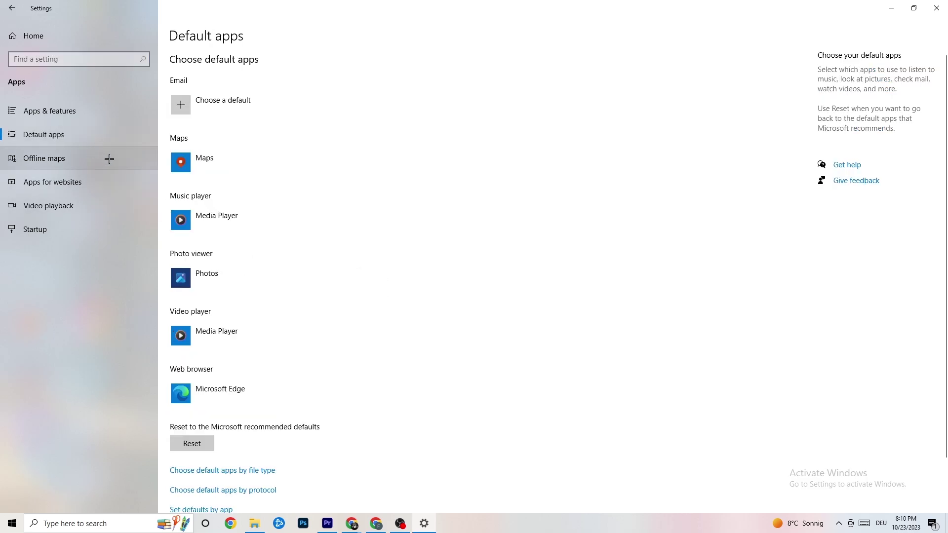
left_click(85, 114)
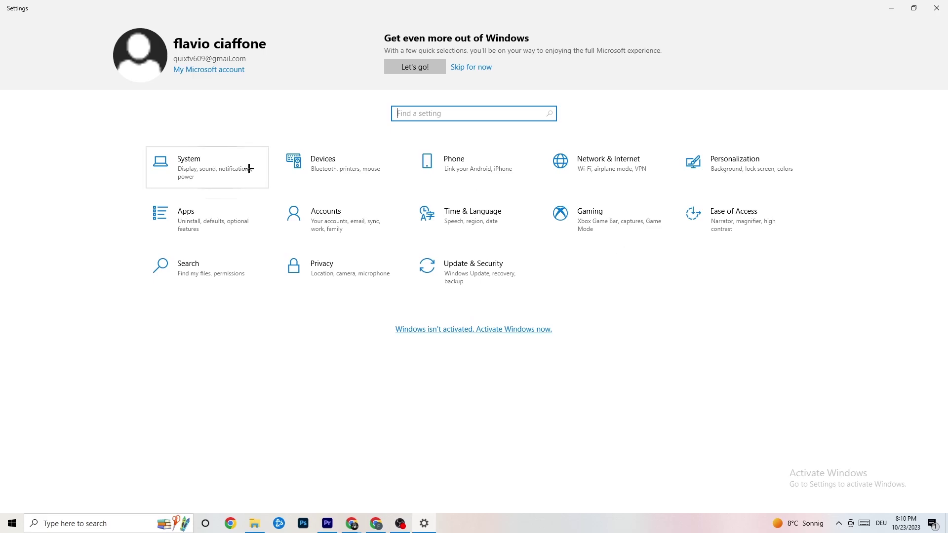
Review the Xbox Game Bar, Captures and Game Mode settings, and open Update & Security from the settings overview.
left_click(608, 235)
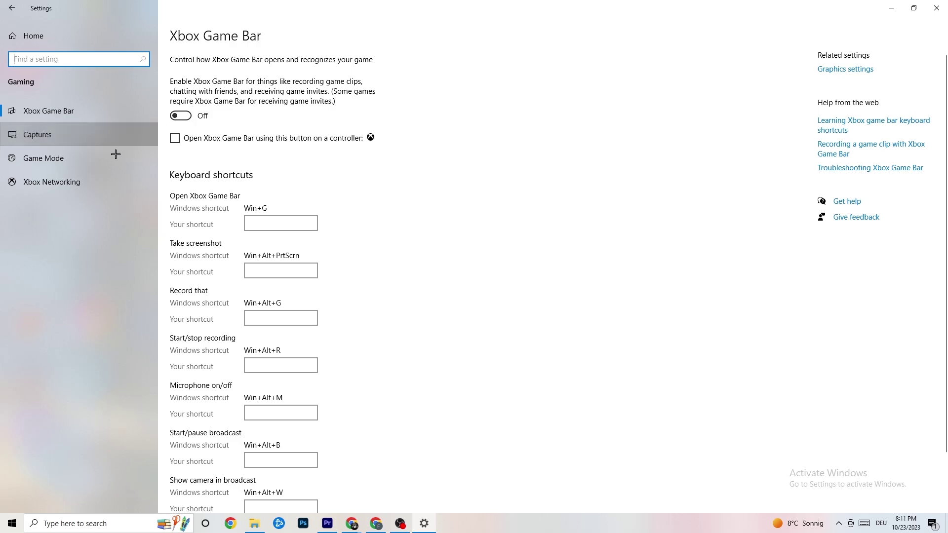
left_click(112, 134)
scroll(332, 212, "down", 2)
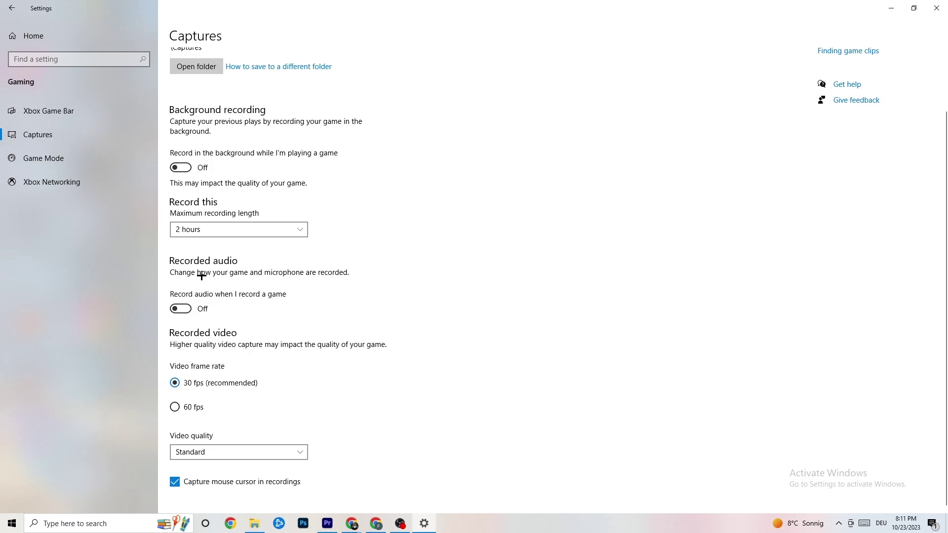
left_click(64, 157)
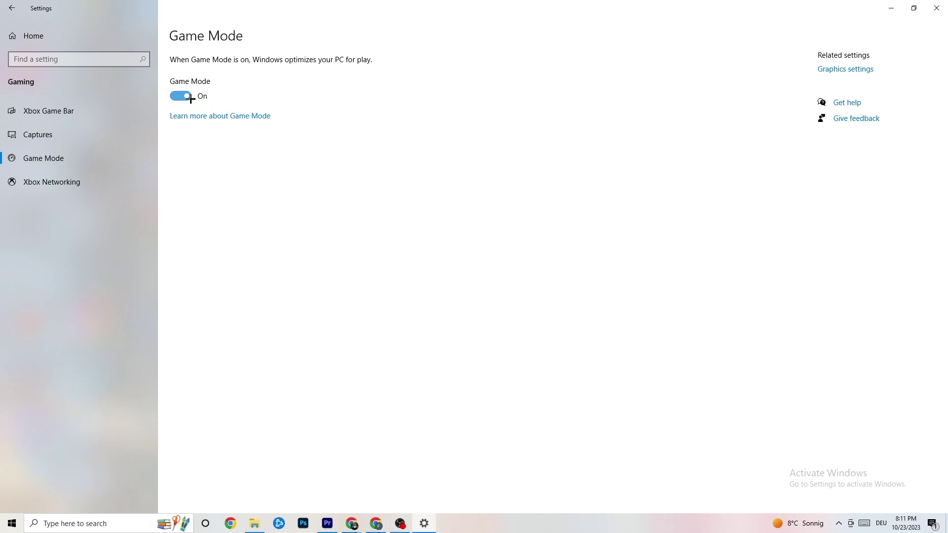
left_click(12, 8)
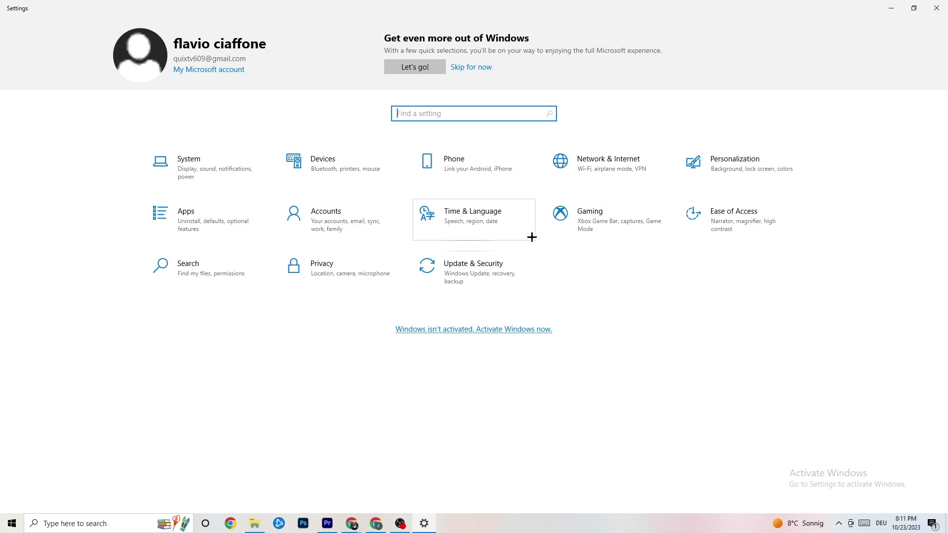
left_click(481, 267)
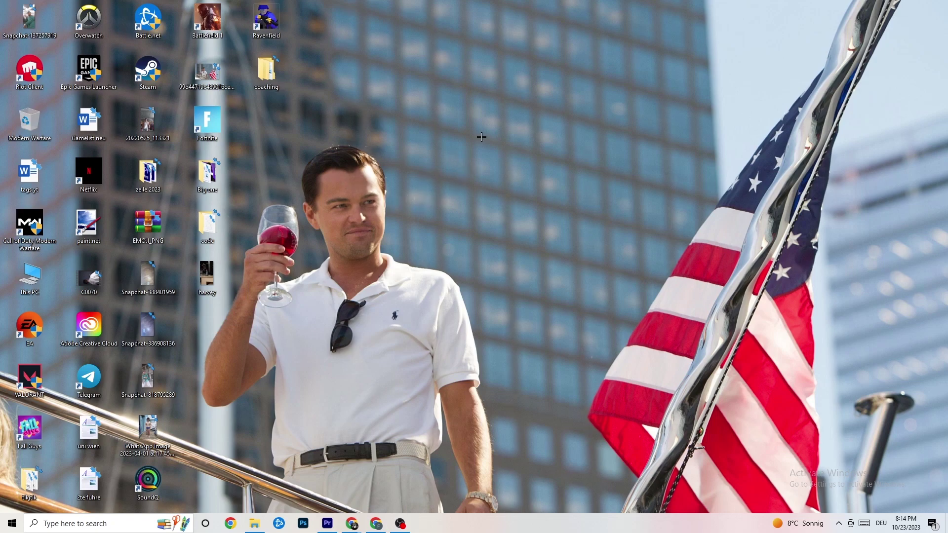
Open NVIDIA Control Panel from the desktop, view its resolution and refresh rate settings, and close it unchanged.
right_click(424, 128)
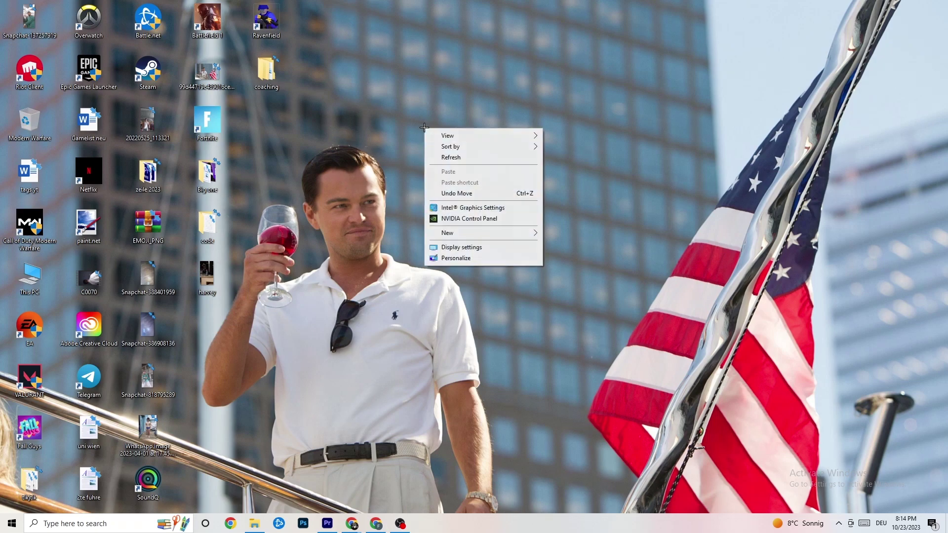
left_click(459, 219)
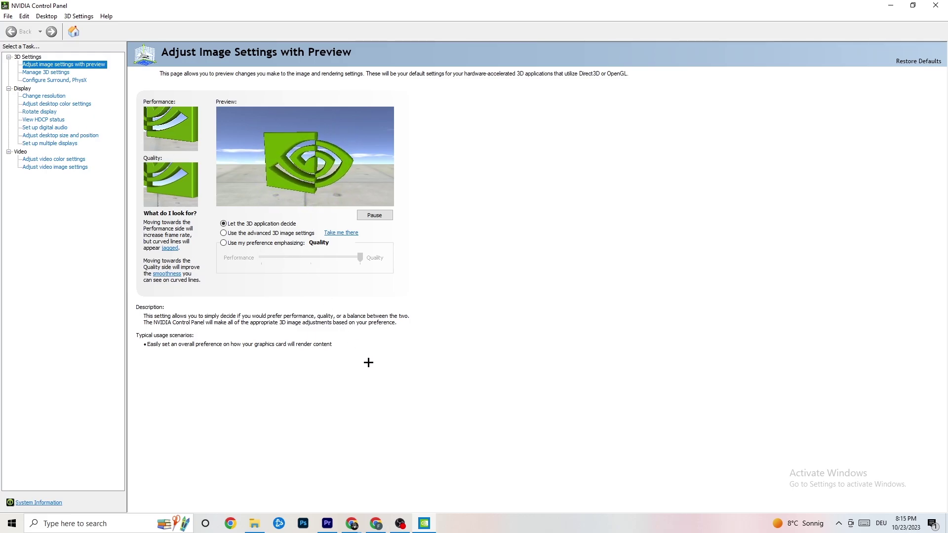
left_click(40, 100)
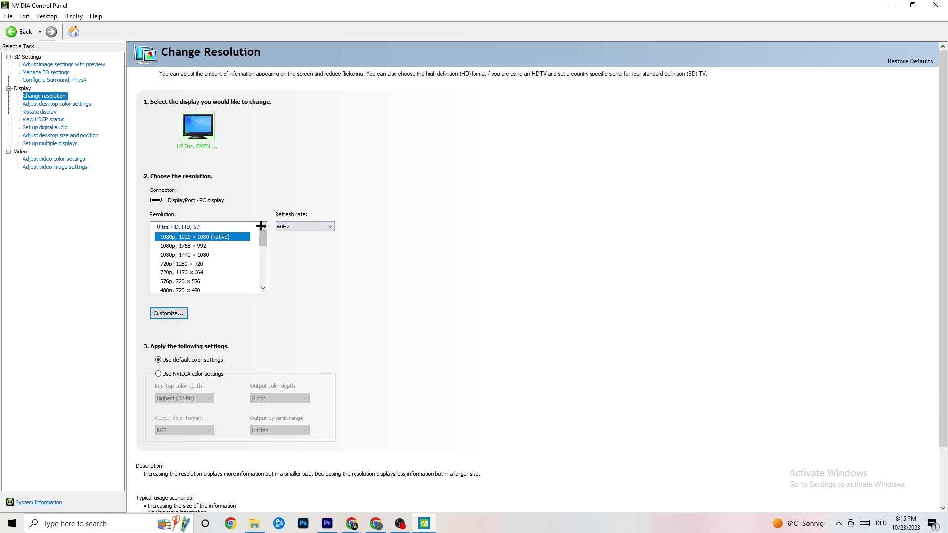
scroll(263, 239, "down", 1)
scroll(263, 237, "up", 1)
key("alt+F4")
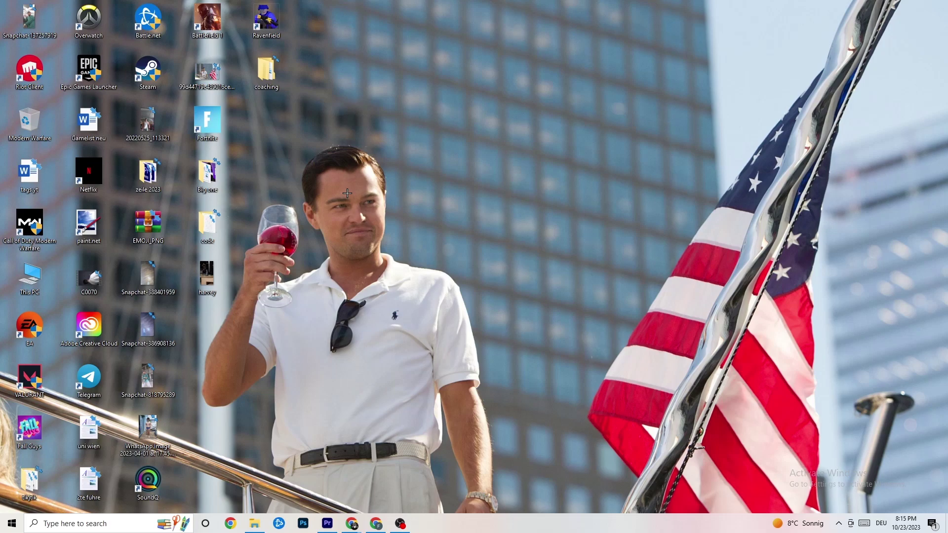
Show the computer's sleep, shut down and restart options, and dismiss them without choosing one.
left_click(12, 523)
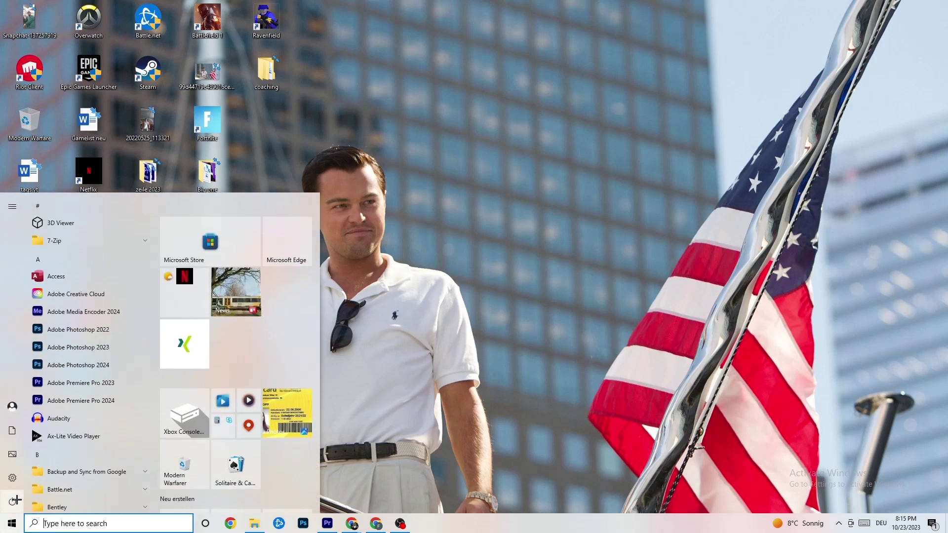
left_click(34, 502)
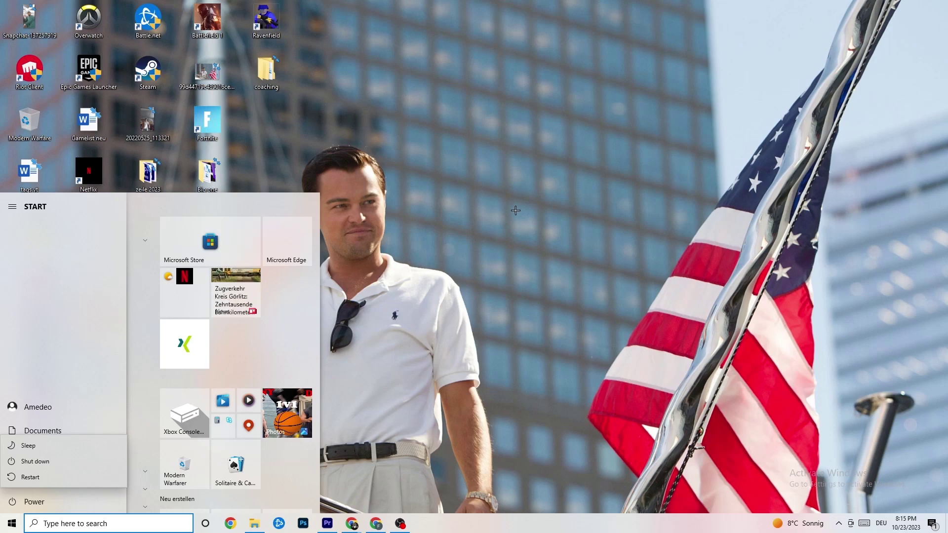
left_click(515, 211)
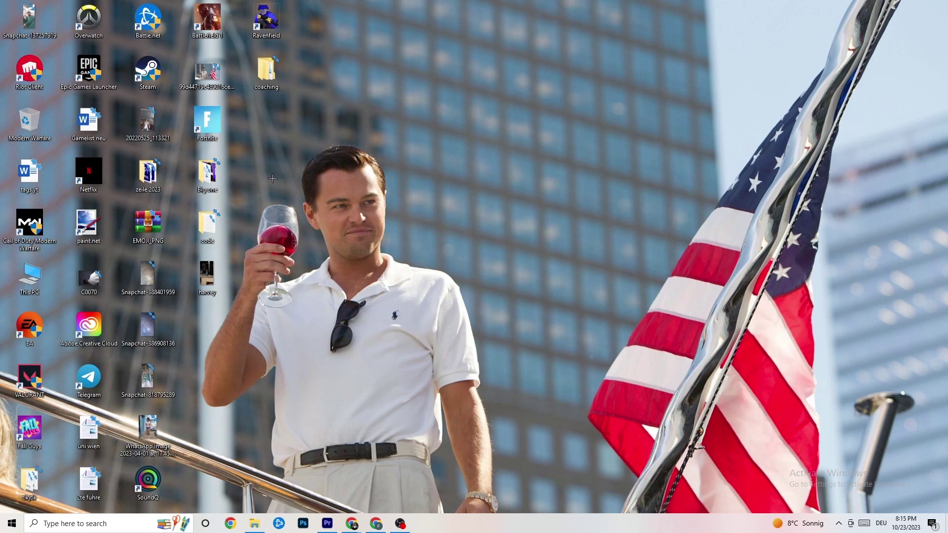